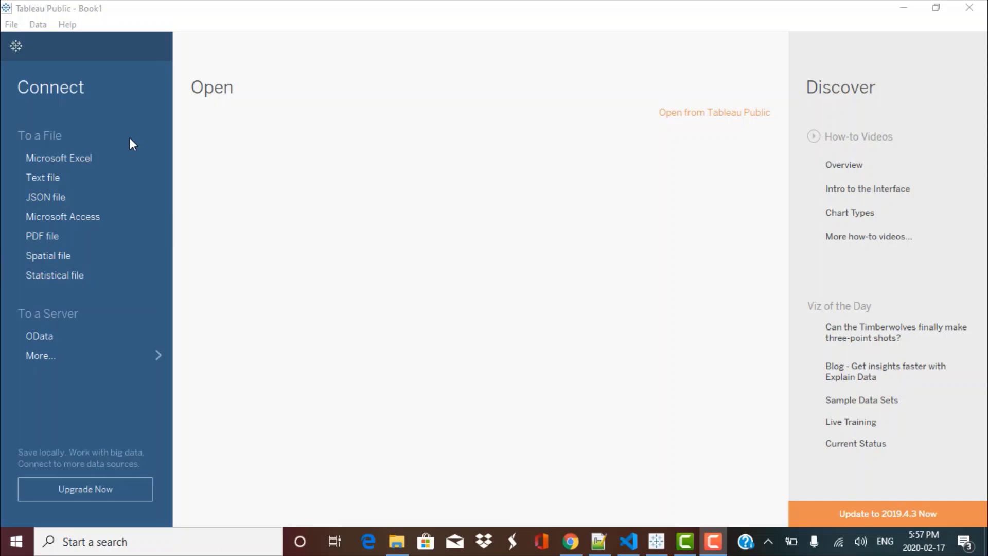
# Connect to the Microsoft Access file Sample - Coffee Chain.mdb and add the CoffeeChain Query table to the data source
pyautogui.click(72, 219)
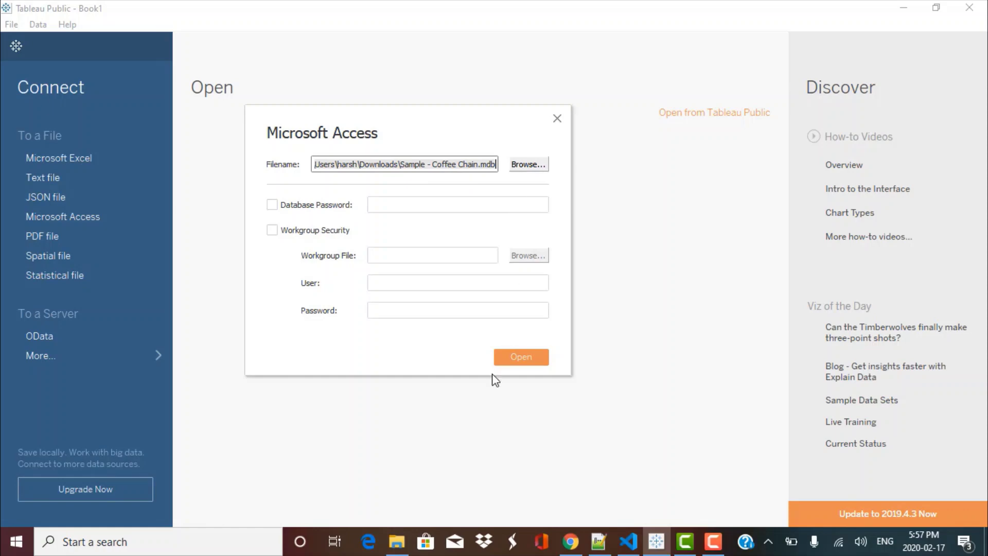
pyautogui.click(524, 363)
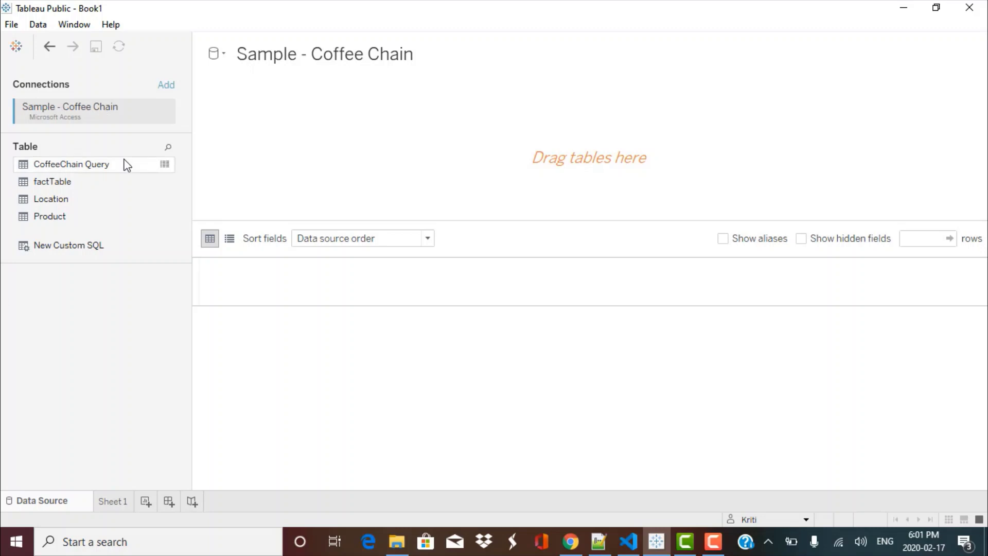
pyautogui.moveTo(108, 169); pyautogui.dragTo(293, 125)
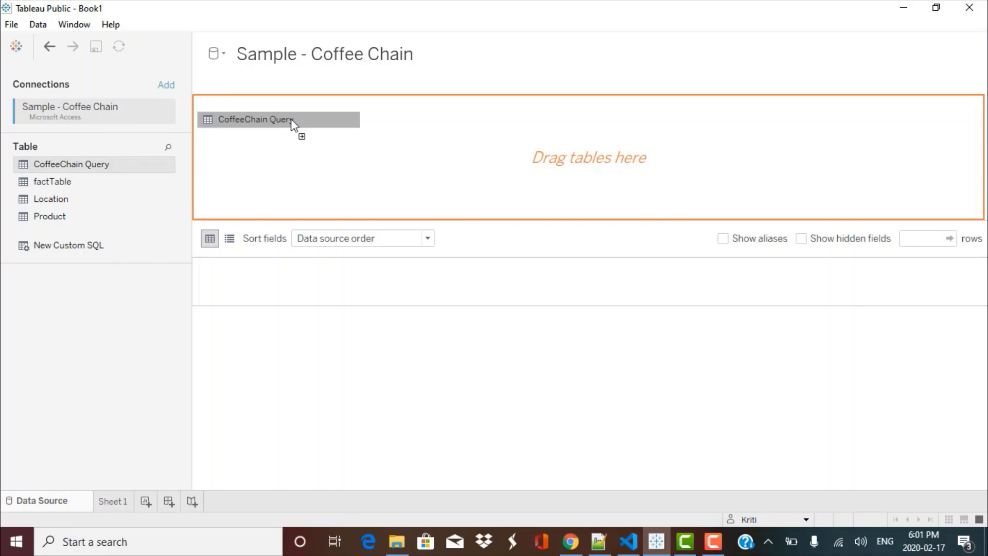
pyautogui.moveTo(293, 125); pyautogui.dragTo(293, 125)
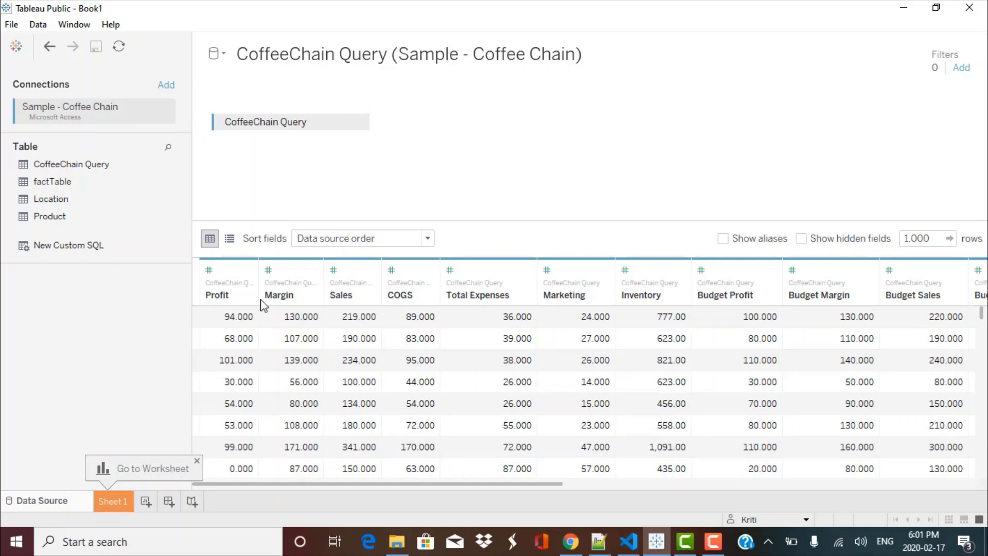
# Look through the column preview of the CoffeeChain Query table and open the Sheet 1 worksheet
pyautogui.moveTo(314, 487); pyautogui.dragTo(744, 481)
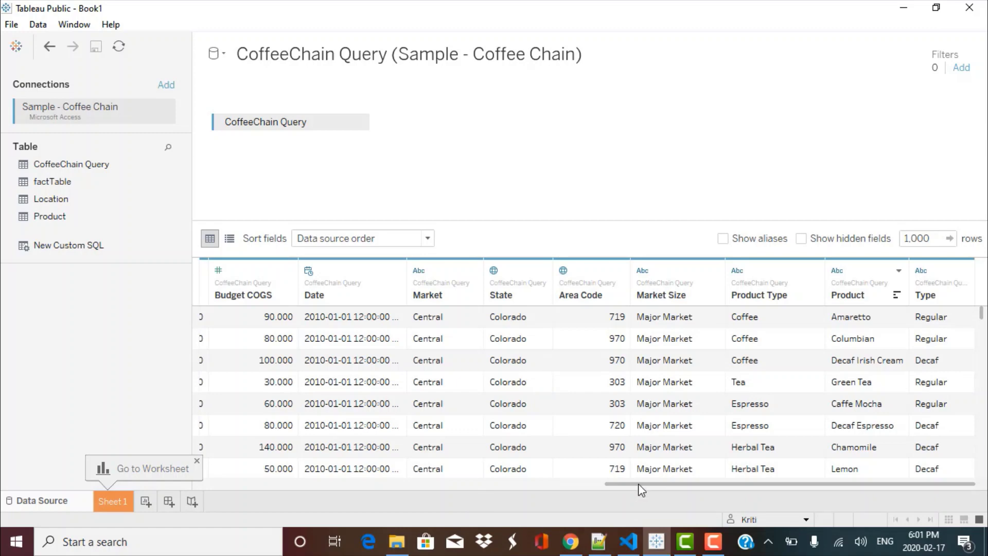
pyautogui.moveTo(638, 484); pyautogui.dragTo(228, 490)
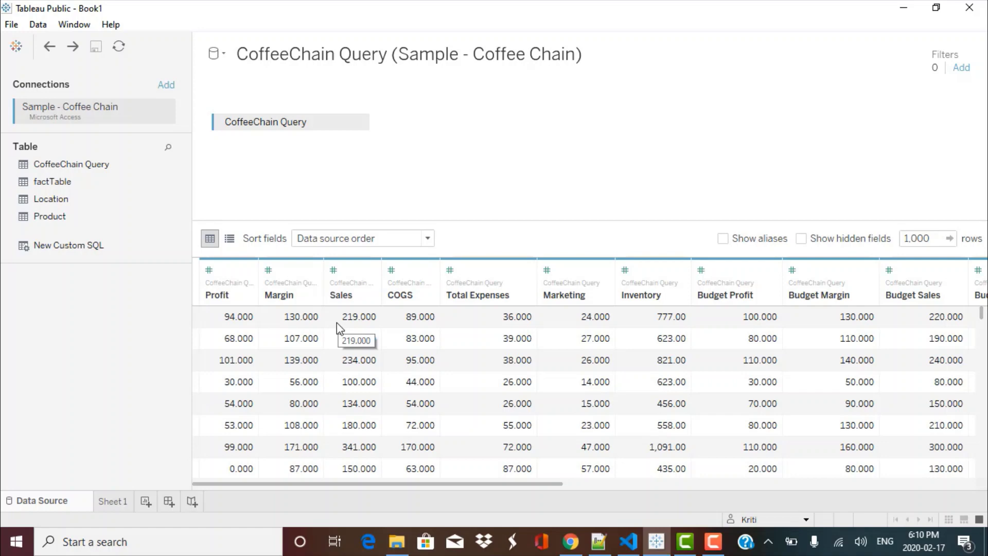
pyautogui.click(114, 508)
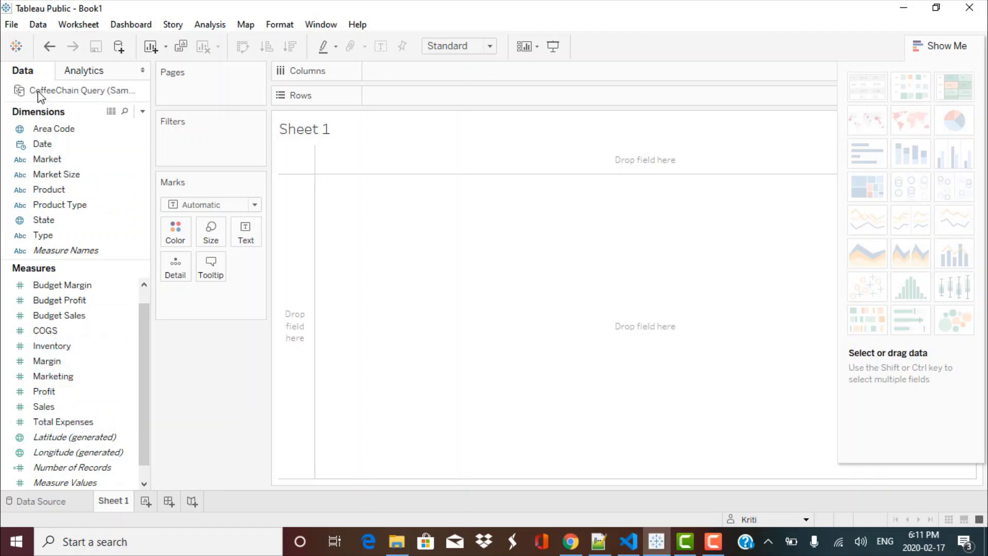
# Review the dimensions and measures available from the CoffeeChain Query, such as Product, Product Type, Market Size and Sales
pyautogui.click(48, 130)
pyautogui.click(47, 315)
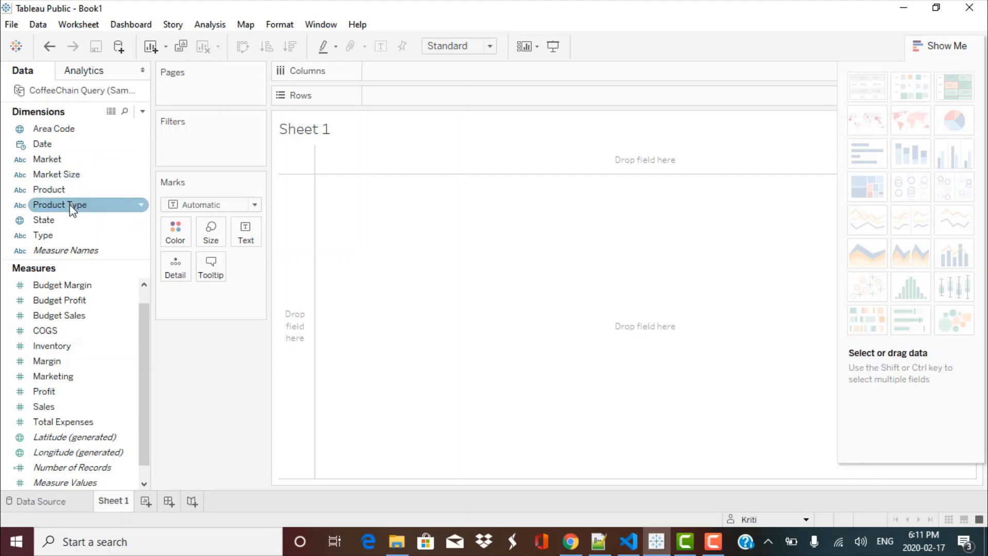
pyautogui.click(52, 221)
pyautogui.click(72, 174)
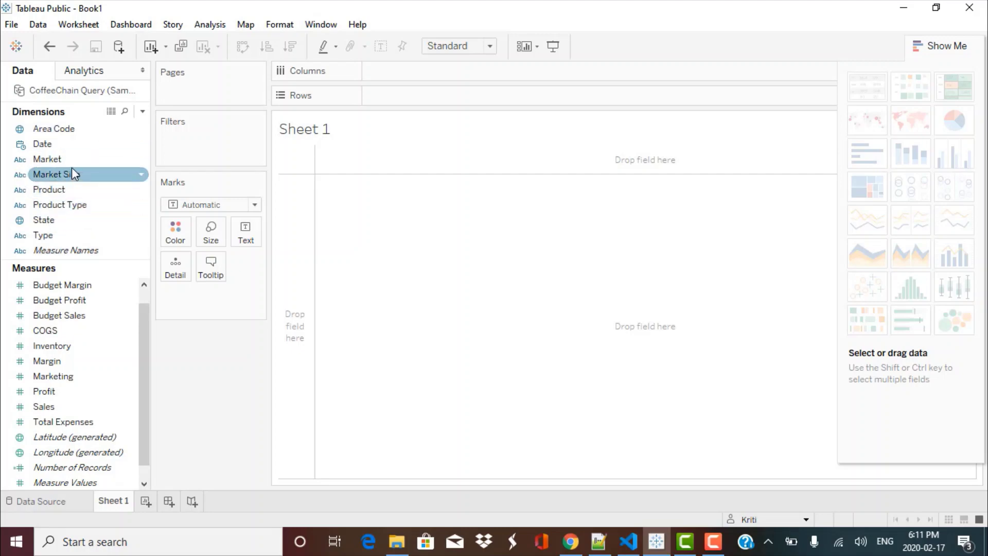
pyautogui.click(57, 204)
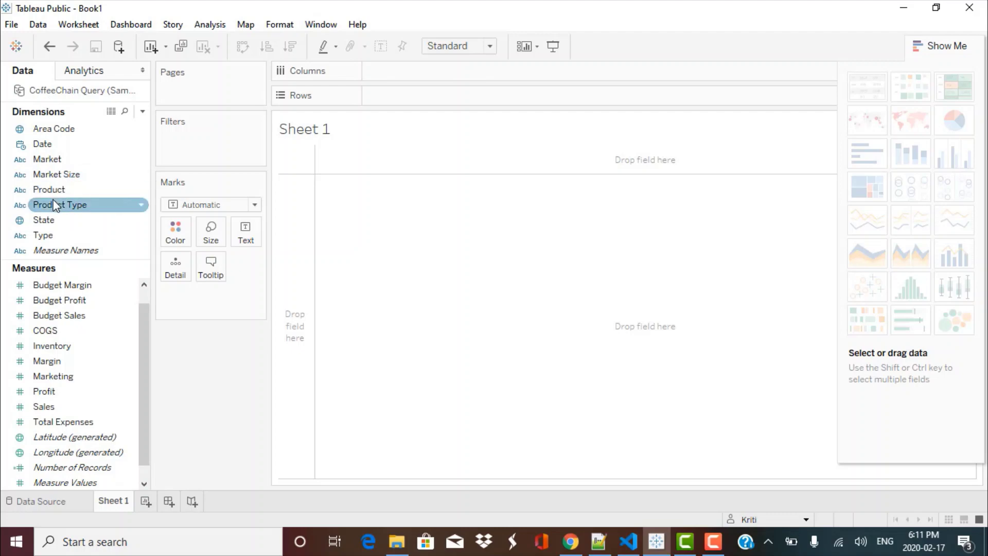
pyautogui.click(77, 406)
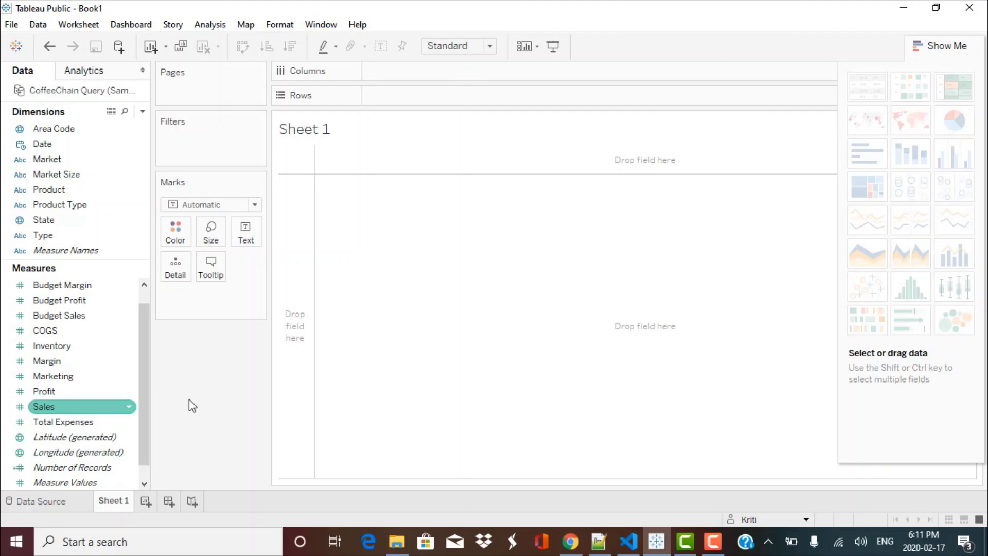
pyautogui.click(169, 373)
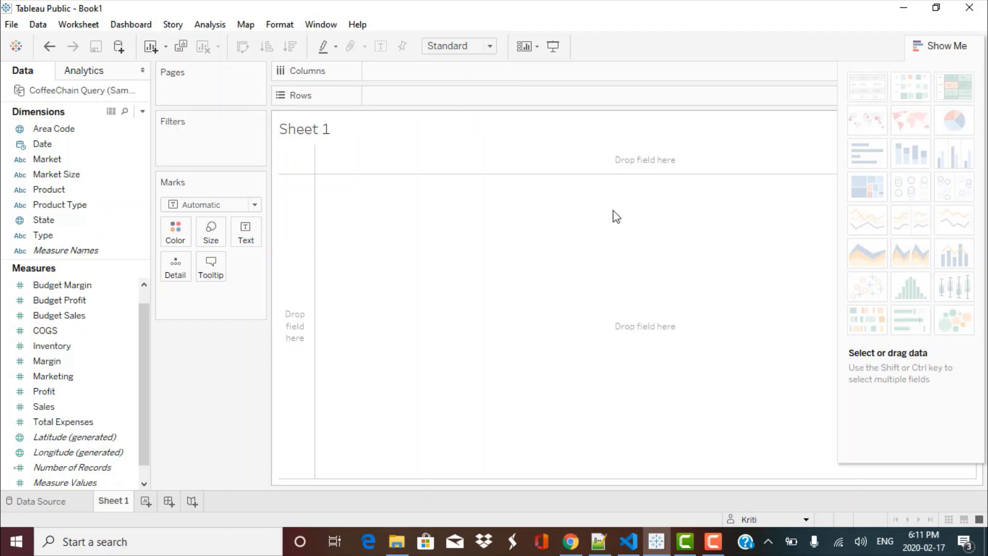
pyautogui.click(72, 175)
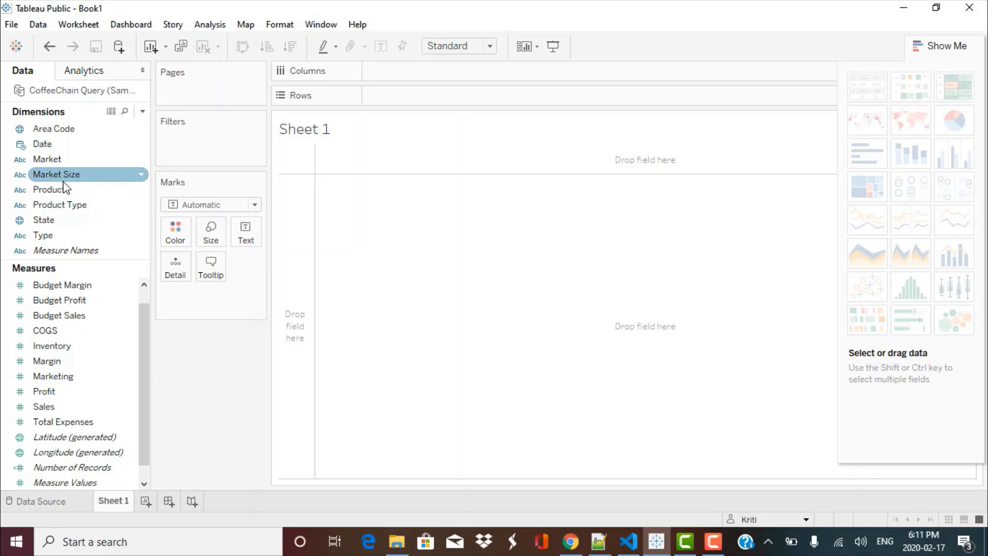
pyautogui.click(64, 189)
pyautogui.click(445, 242)
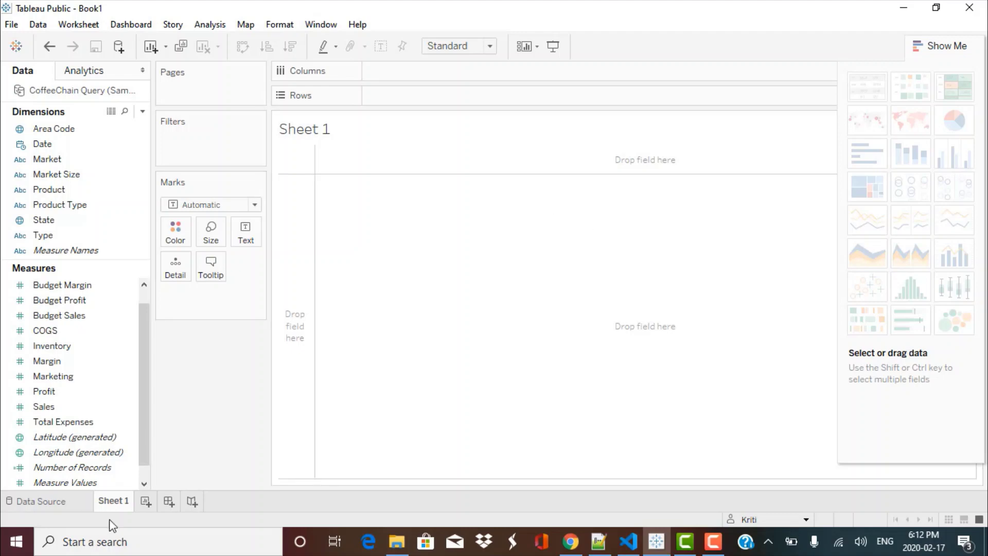
# Rename the Sheet 1 worksheet as Sales by Product
pyautogui.moveTo(118, 505)
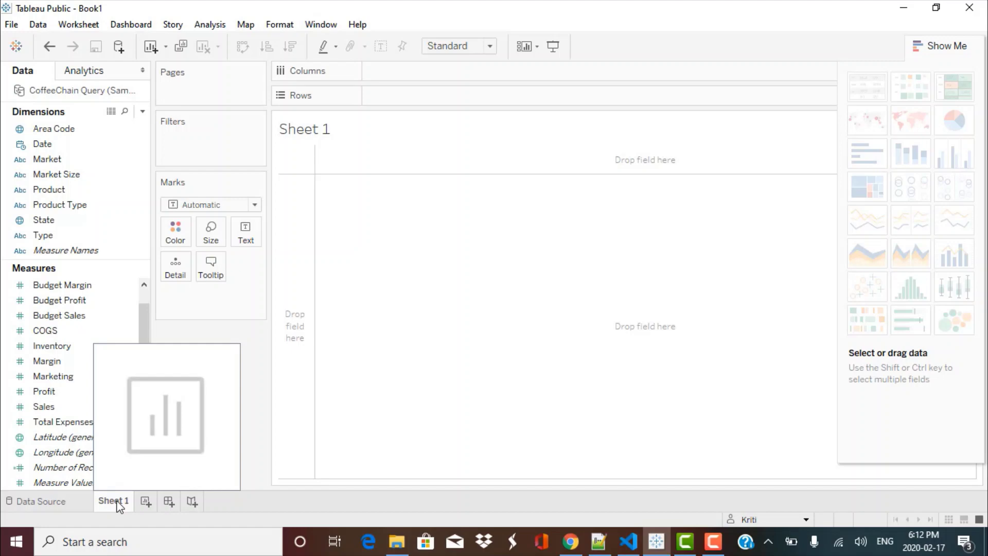
pyautogui.rightClick(118, 504)
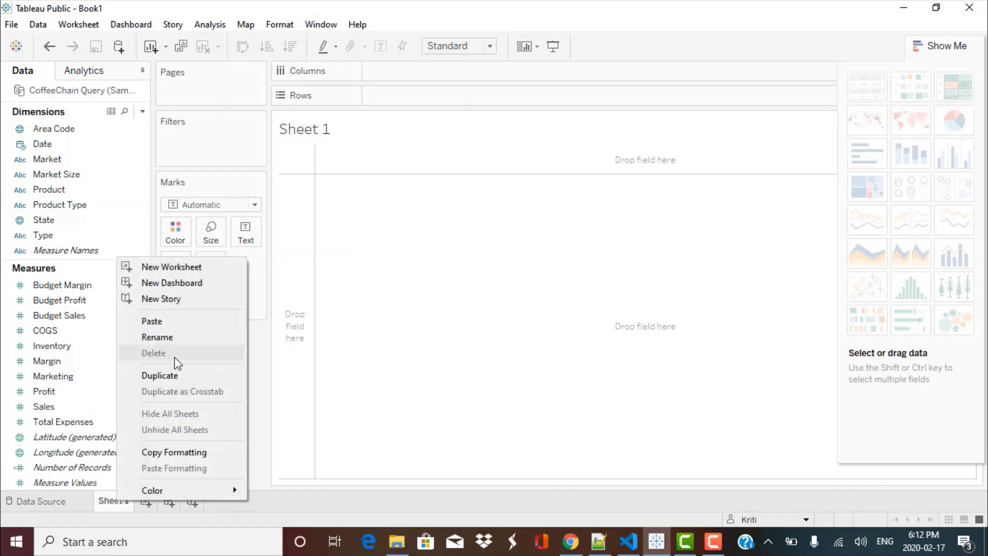
pyautogui.click(178, 336)
pyautogui.write('Sales by Product')
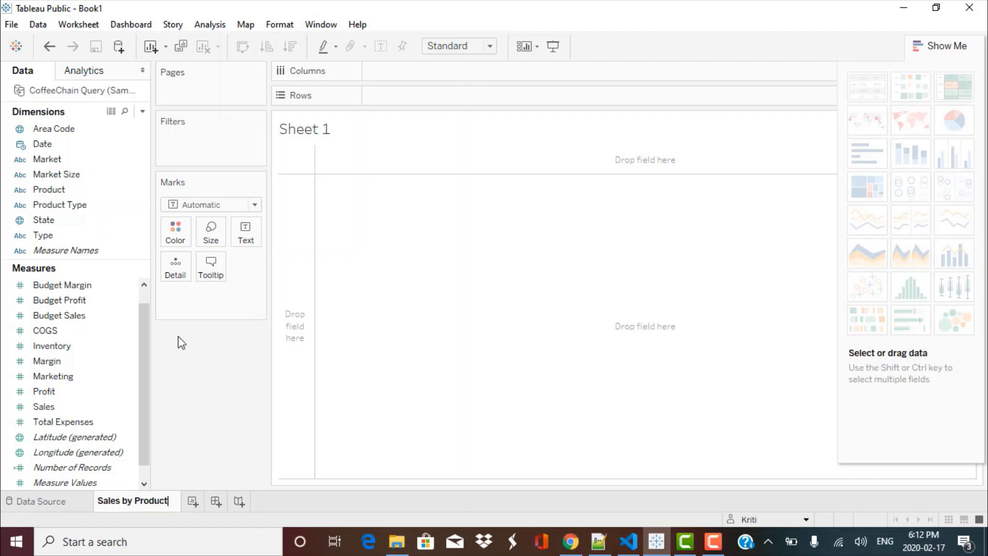
pyautogui.press('Return')
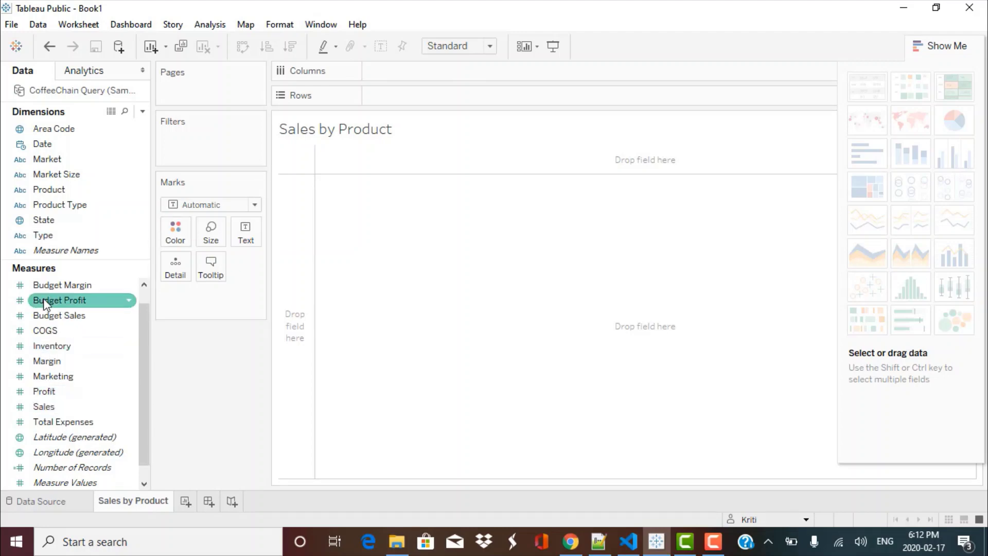
# Build a vertical bar chart with the sum of Sales on rows and Product Type on columns
pyautogui.moveTo(47, 409); pyautogui.dragTo(388, 92)
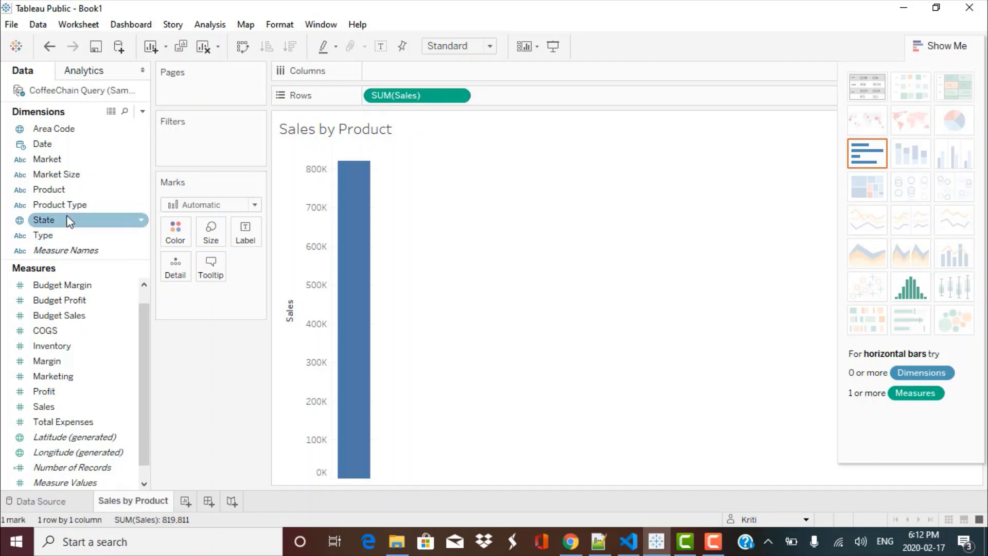
pyautogui.moveTo(71, 209); pyautogui.dragTo(416, 75)
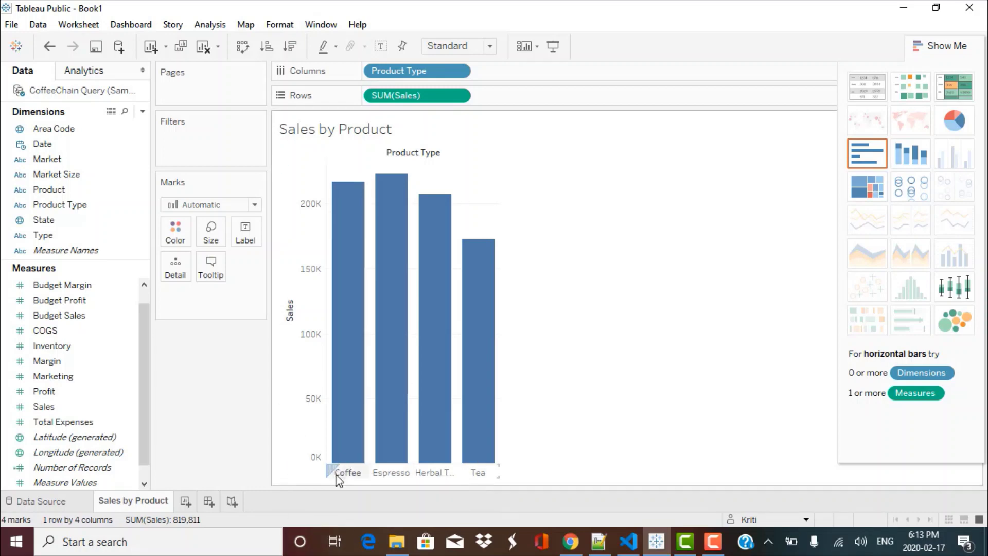
pyautogui.moveTo(381, 417)
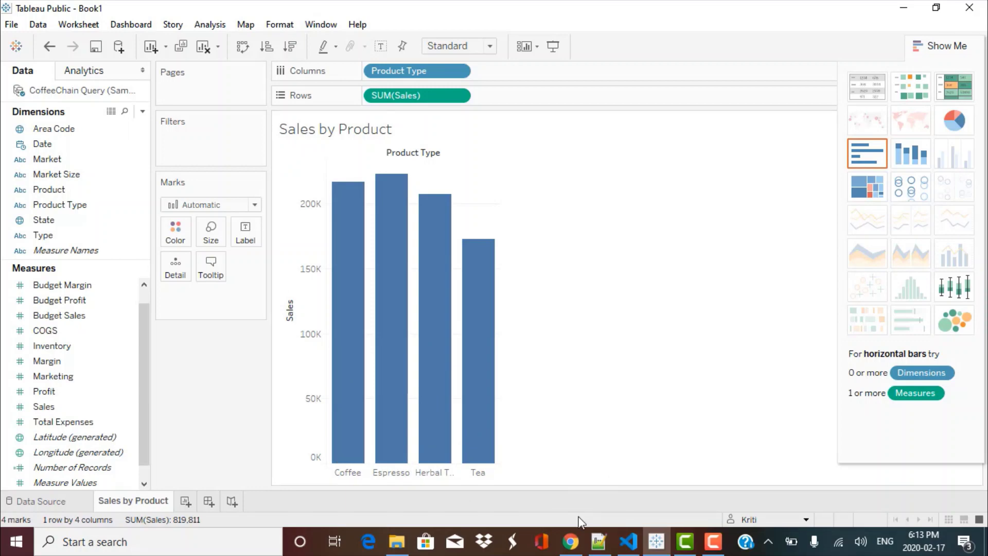
pyautogui.moveTo(347, 366)
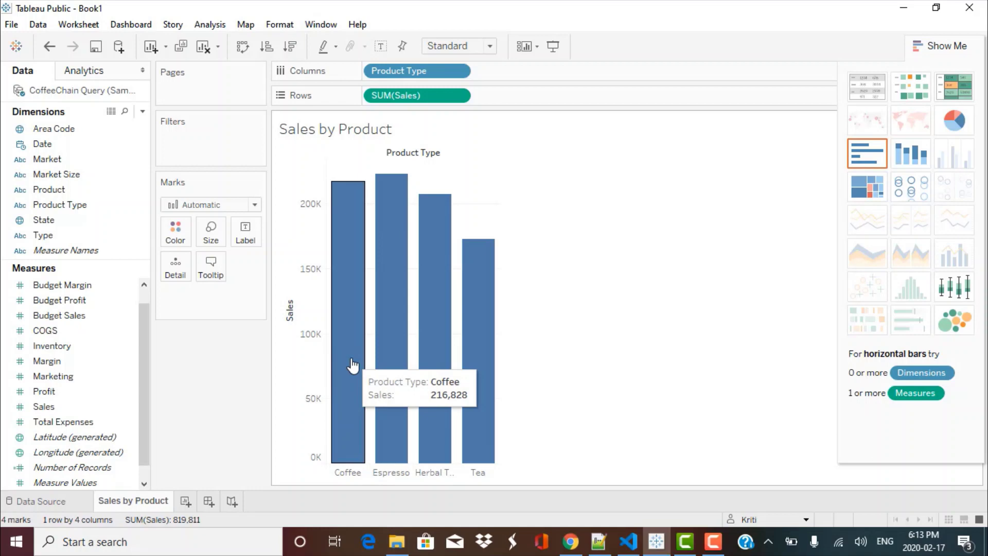
# Try orange for the chart's bars, and settle on green as their color
pyautogui.click(175, 234)
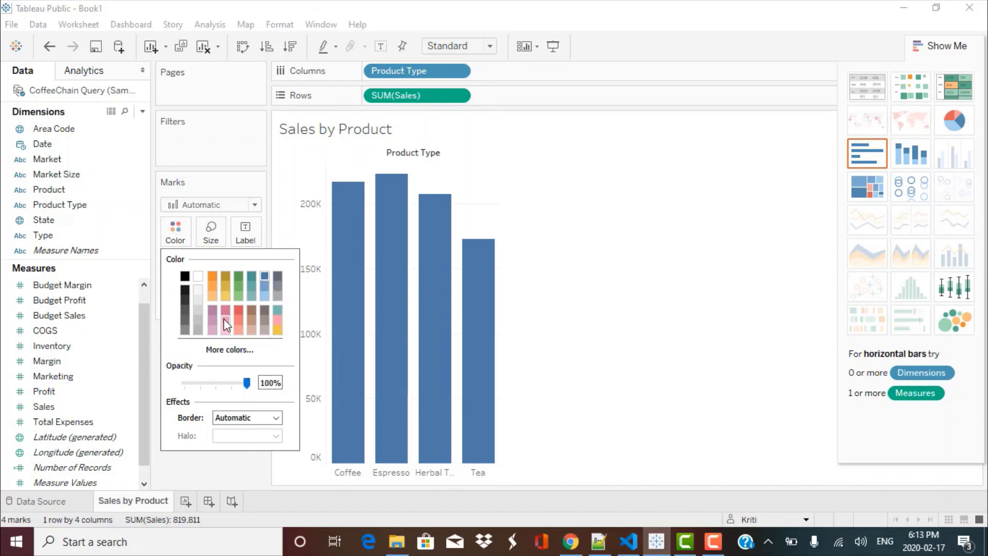
pyautogui.click(212, 277)
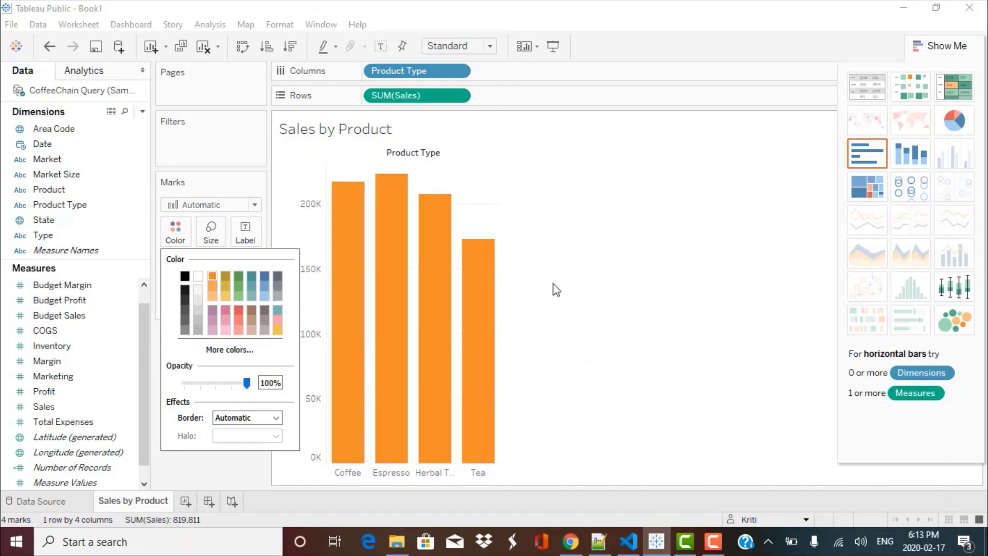
pyautogui.click(238, 276)
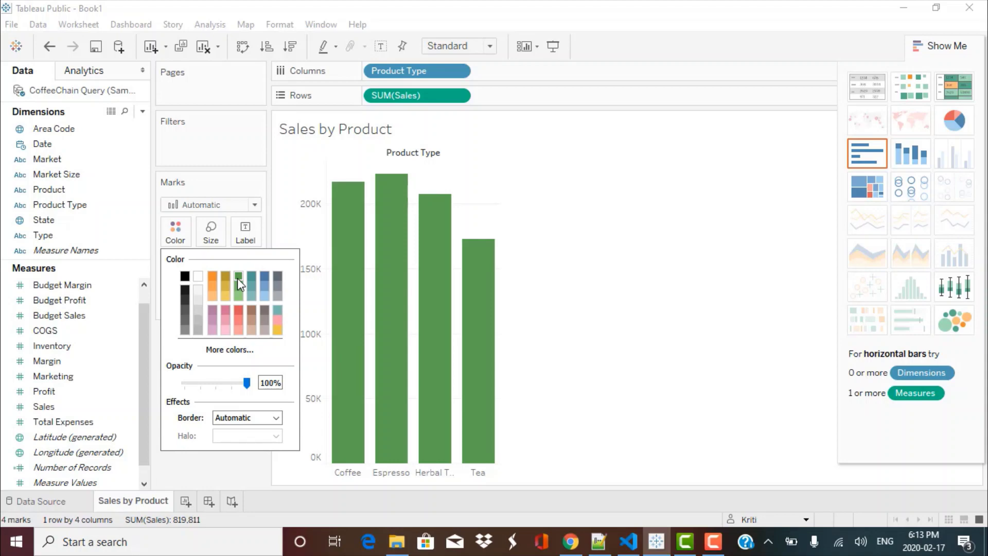
pyautogui.click(637, 332)
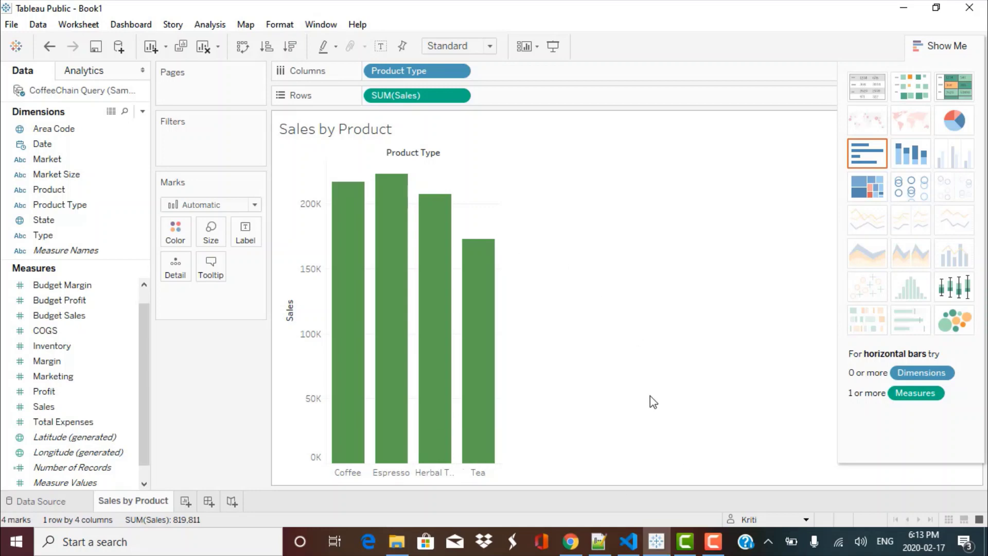
# Add Product to the columns after Product Type to split each product type's bars by product
pyautogui.moveTo(348, 397)
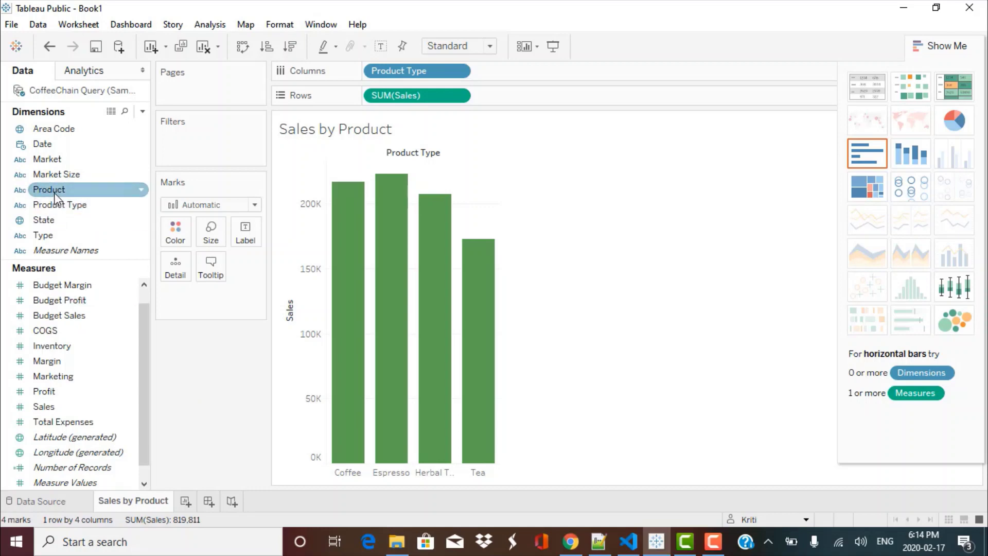
pyautogui.moveTo(54, 193); pyautogui.dragTo(530, 74)
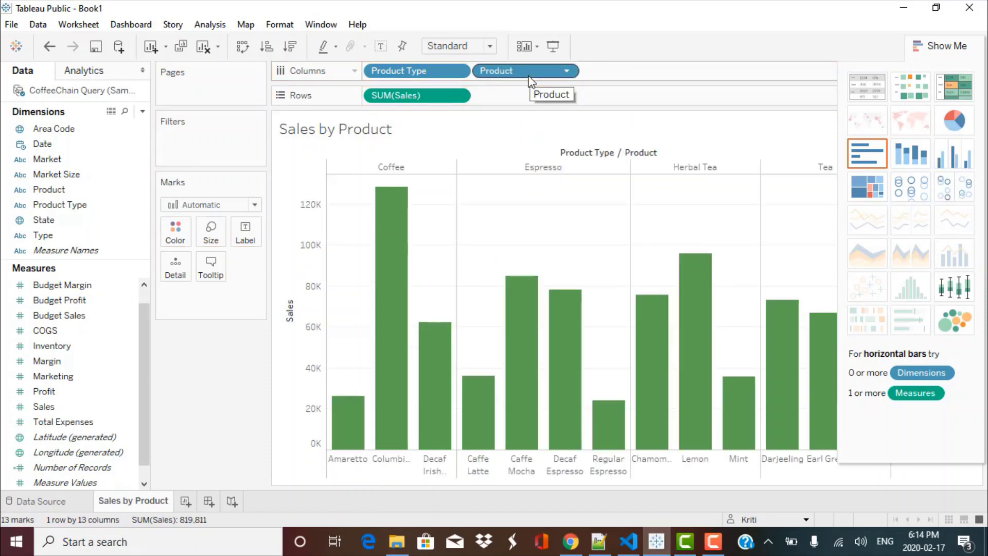
pyautogui.click(347, 475)
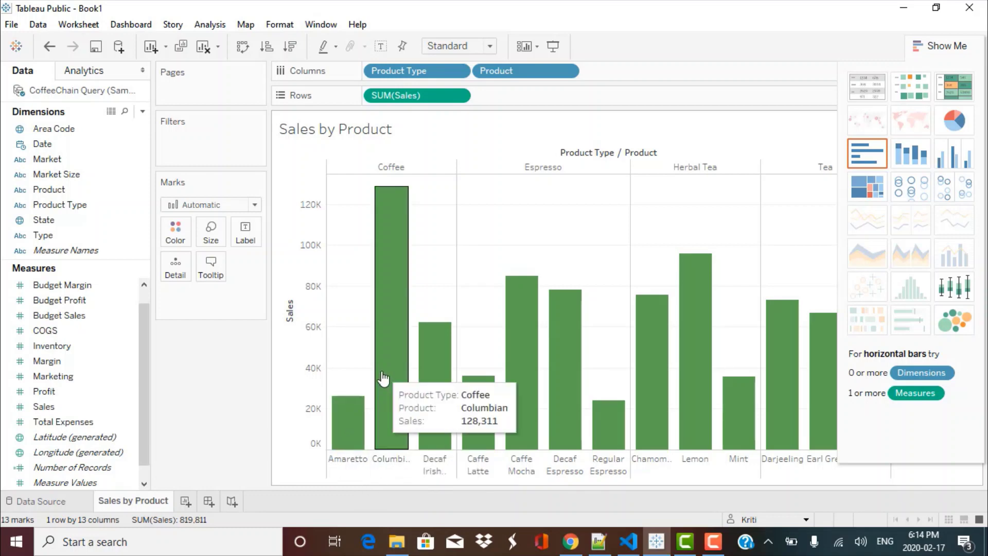
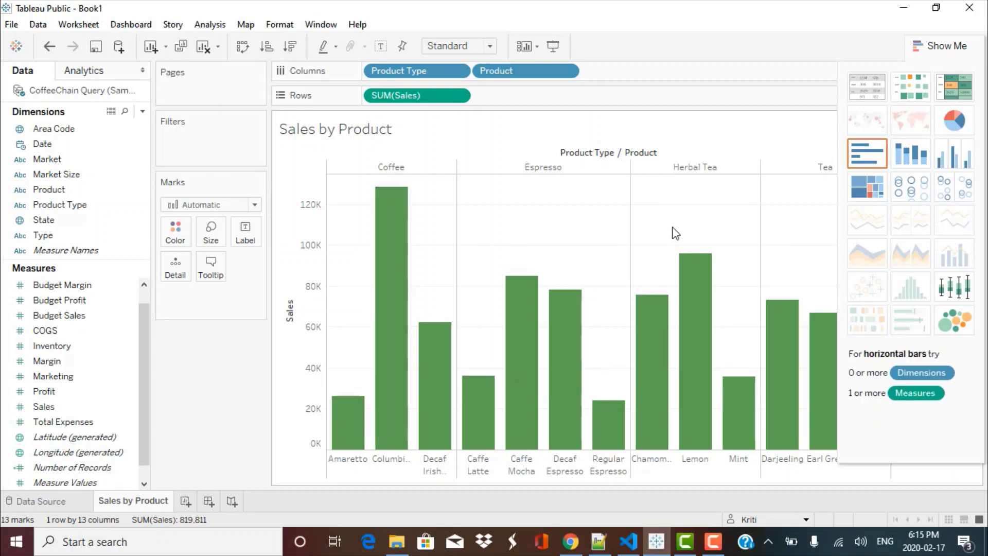
pyautogui.moveTo(574, 286)
pyautogui.moveTo(583, 426)
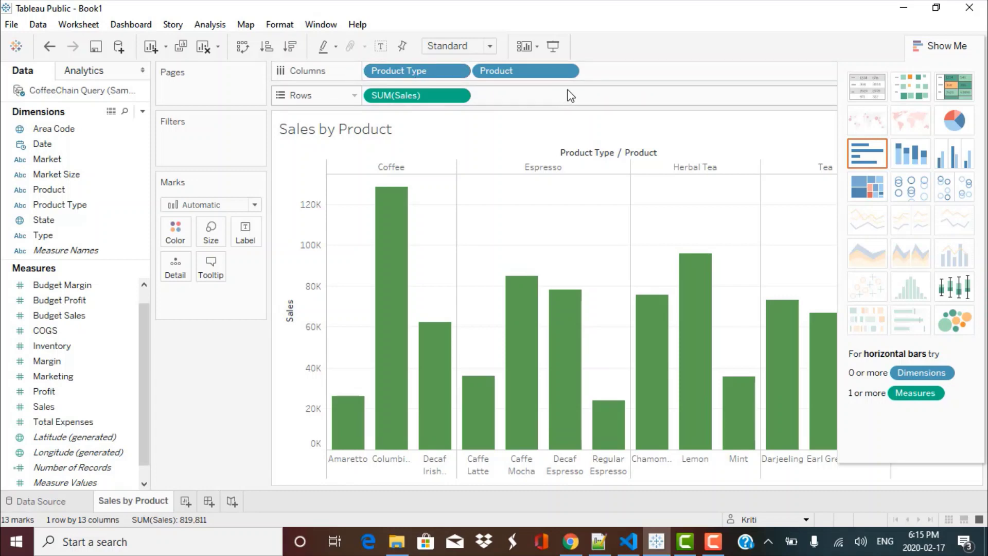
# Convert the chart to stacked bars by Product Type, with Product as the segment color
pyautogui.moveTo(424, 80); pyautogui.dragTo(520, 88)
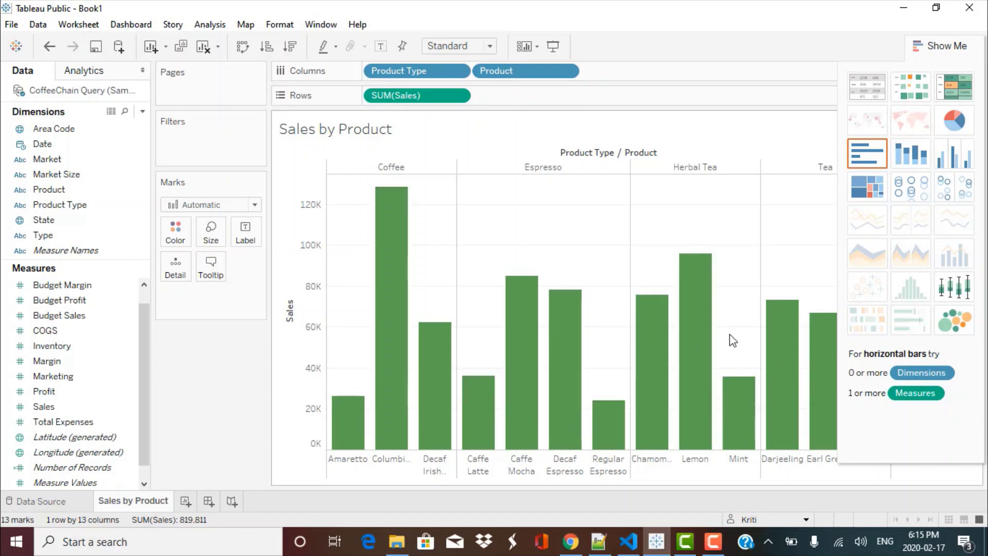
pyautogui.click(910, 156)
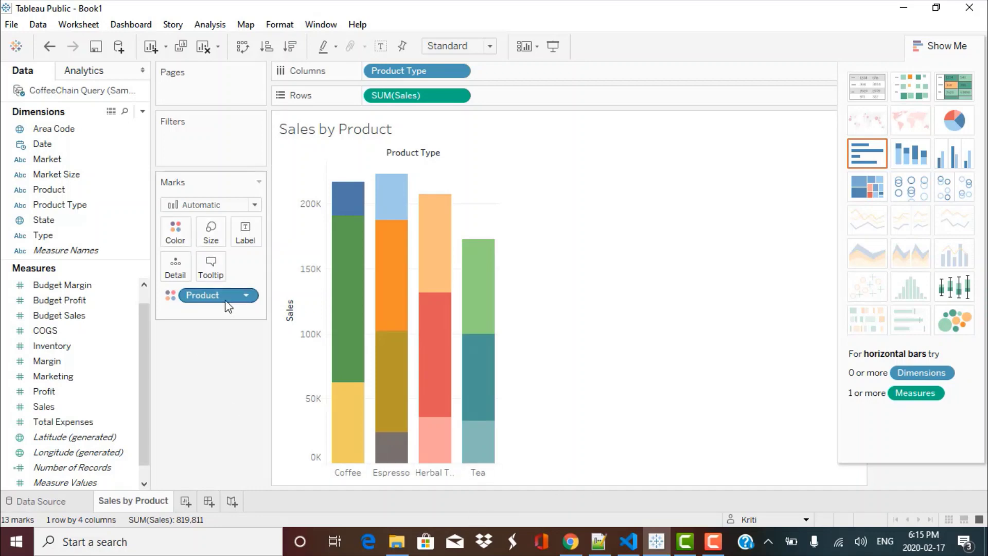
pyautogui.moveTo(362, 419)
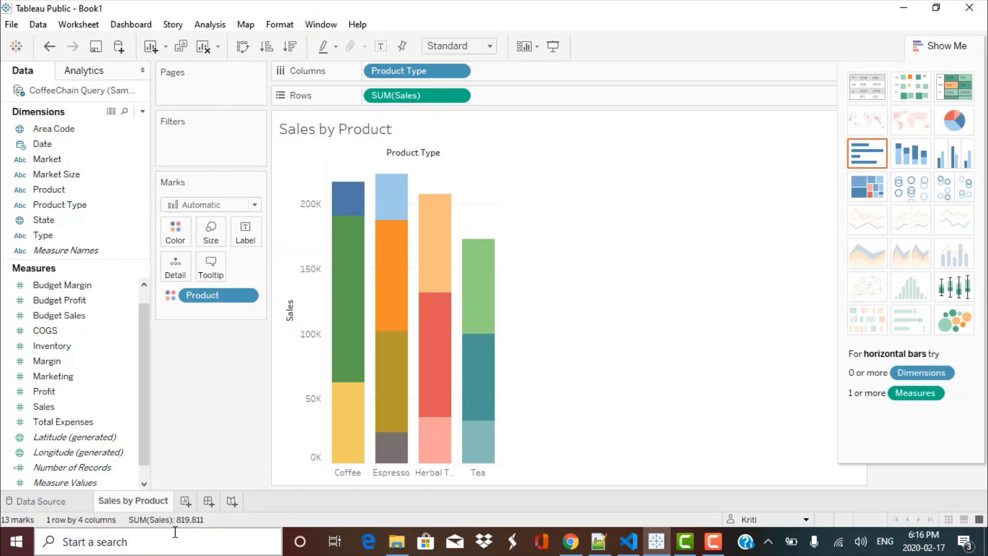
# Add a new blank worksheet after Sales by Product
pyautogui.click(186, 502)
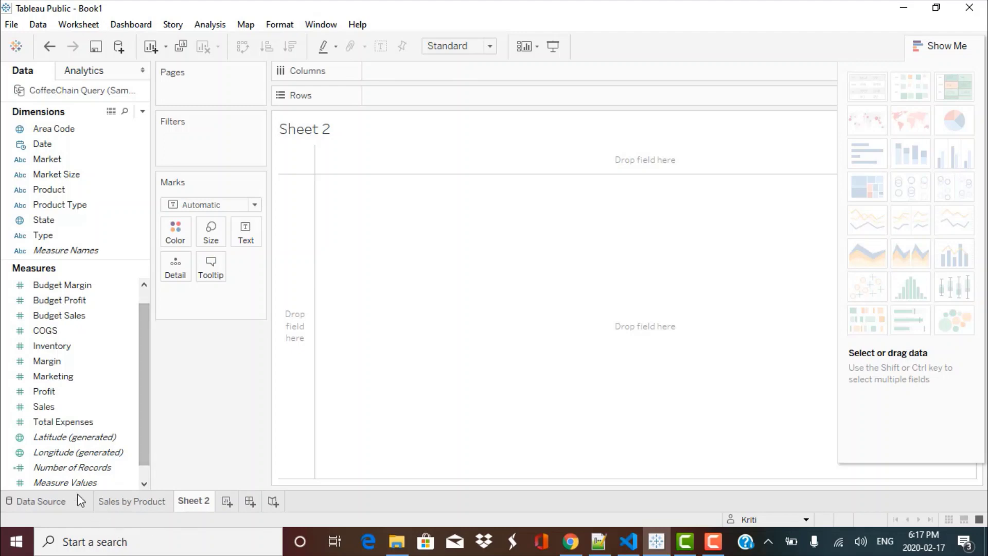
# Build a base map on Sheet 2 with Longitude (generated) on columns and Latitude (generated) on rows
pyautogui.click(74, 452)
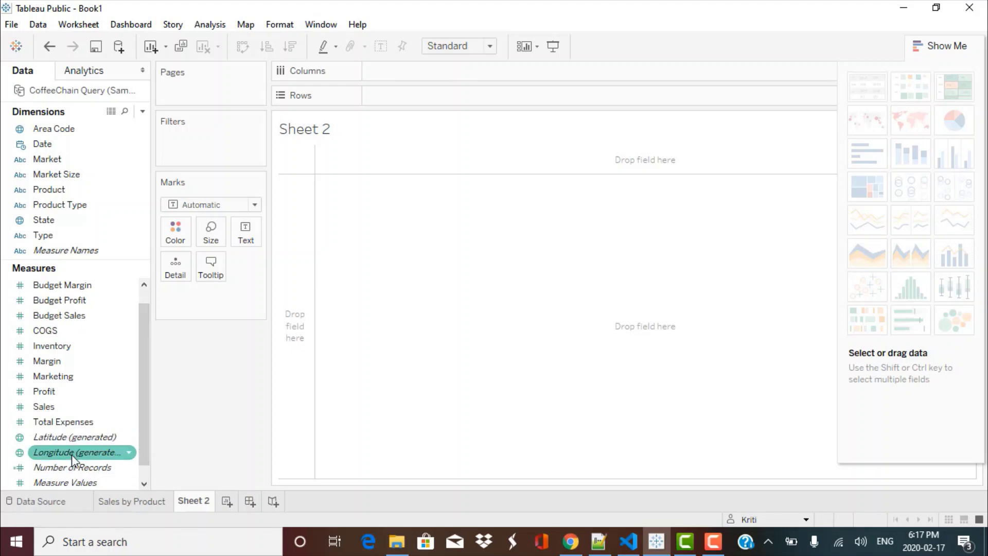
pyautogui.click(76, 437)
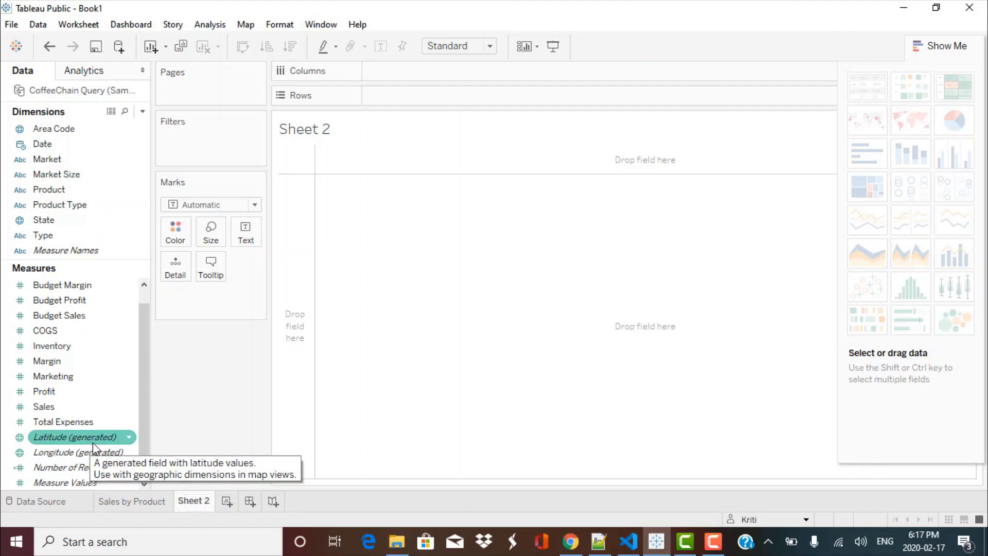
pyautogui.click(90, 453)
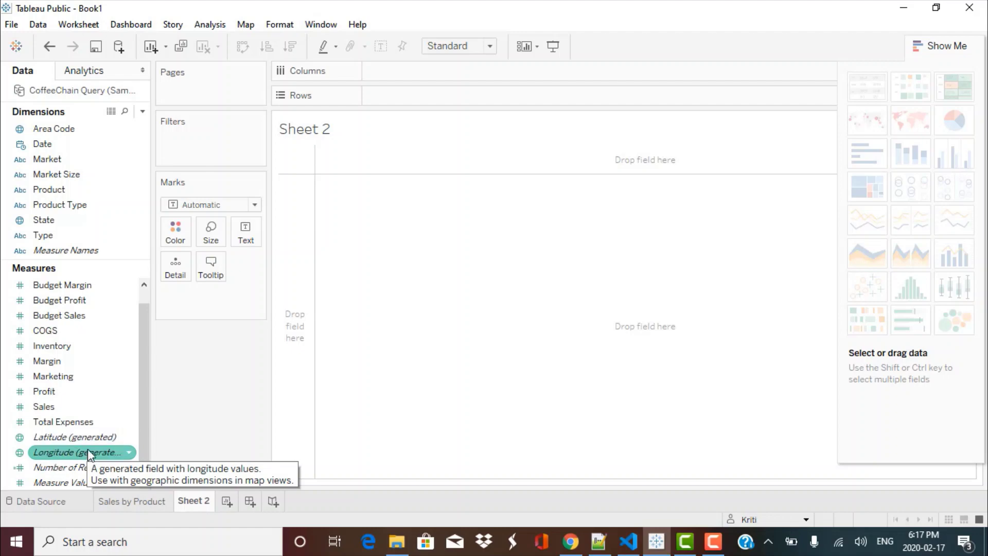
pyautogui.click(99, 438)
pyautogui.click(89, 452)
pyautogui.moveTo(89, 453); pyautogui.dragTo(397, 71)
pyautogui.click(93, 393)
pyautogui.click(75, 439)
pyautogui.moveTo(75, 440); pyautogui.dragTo(421, 98)
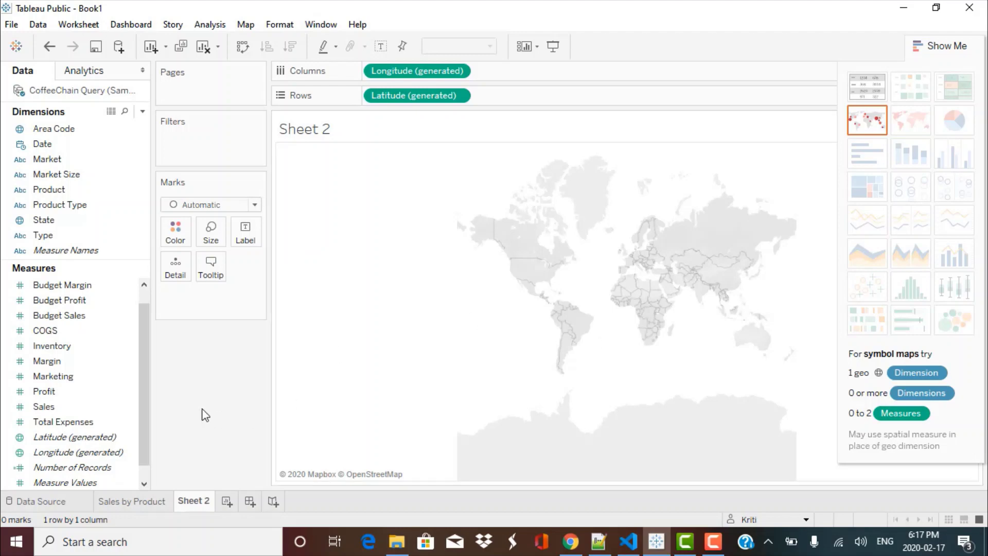
# Add Sales to the map as mark detail and color the marks by State
pyautogui.click(64, 410)
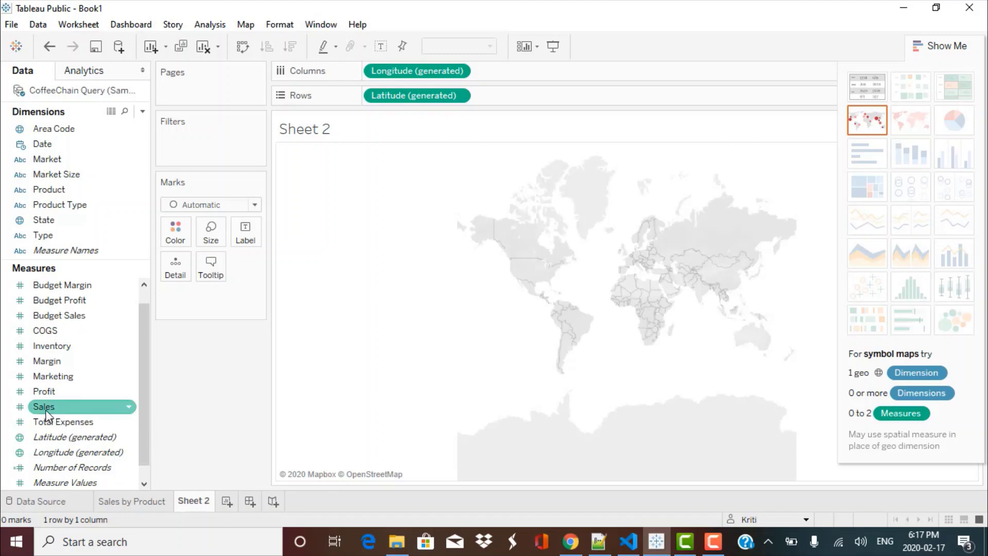
pyautogui.moveTo(45, 411); pyautogui.dragTo(196, 401)
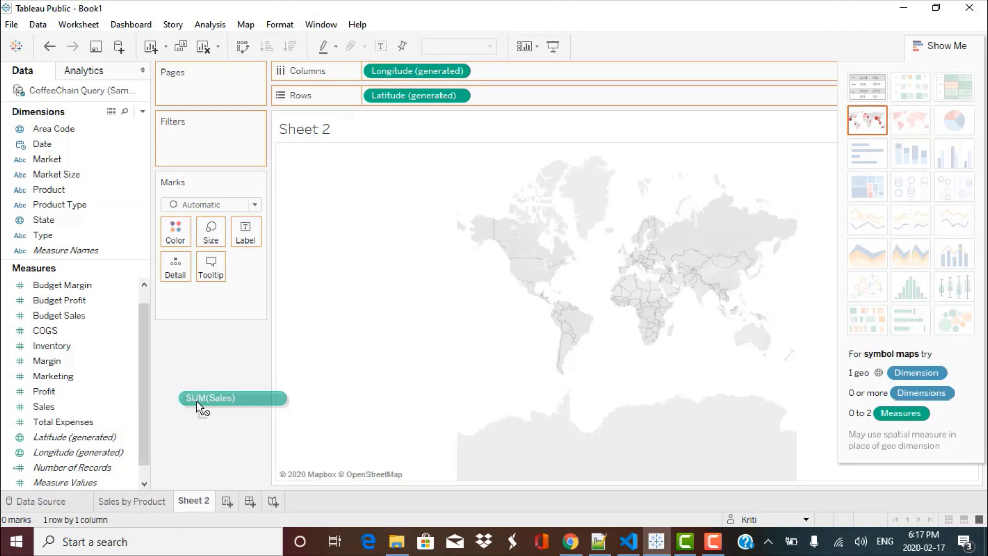
pyautogui.moveTo(196, 400); pyautogui.dragTo(173, 267)
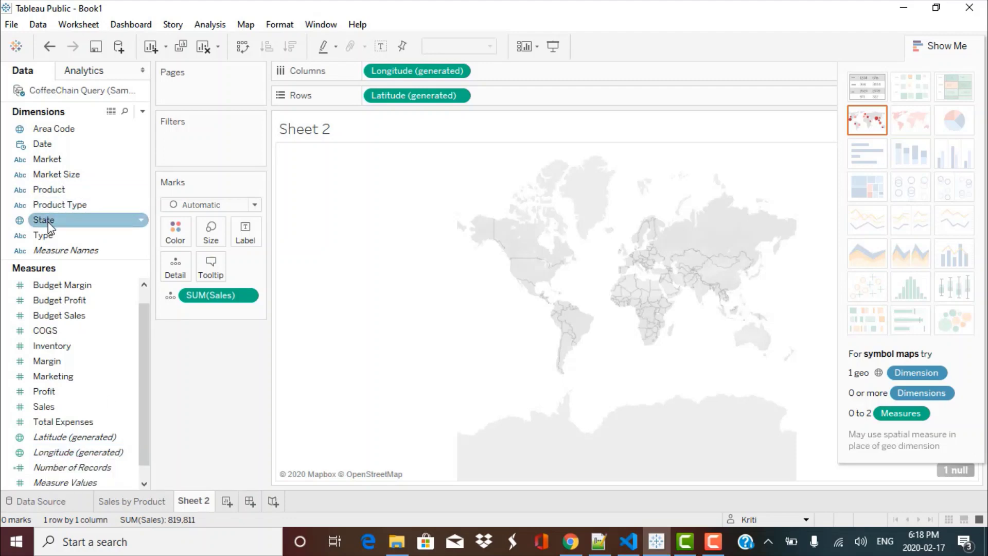
pyautogui.moveTo(48, 221); pyautogui.dragTo(171, 243)
pyautogui.moveTo(176, 240); pyautogui.dragTo(177, 239)
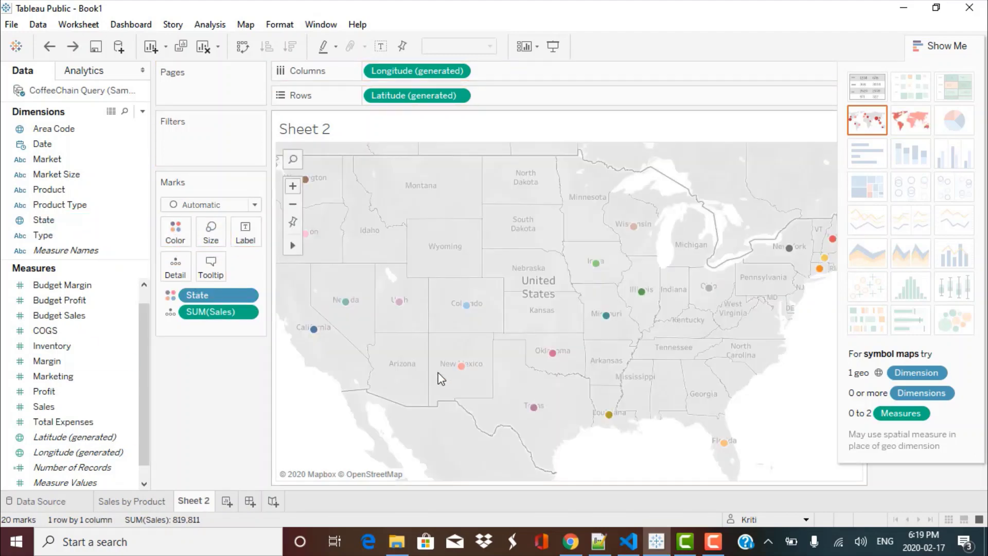
# Convert the symbol map to a filled map and reassign State to color so each state is shaded separately
pyautogui.moveTo(310, 239)
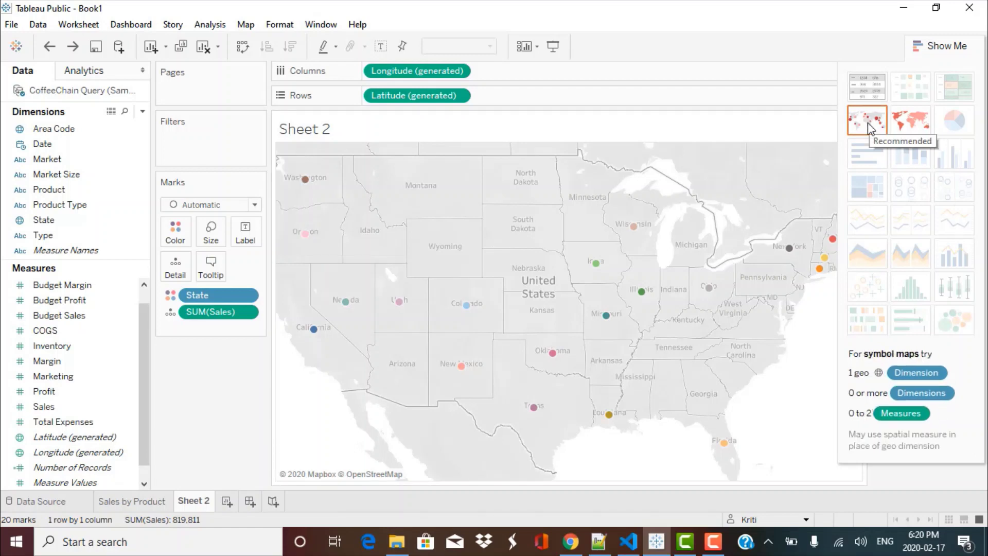
pyautogui.click(919, 125)
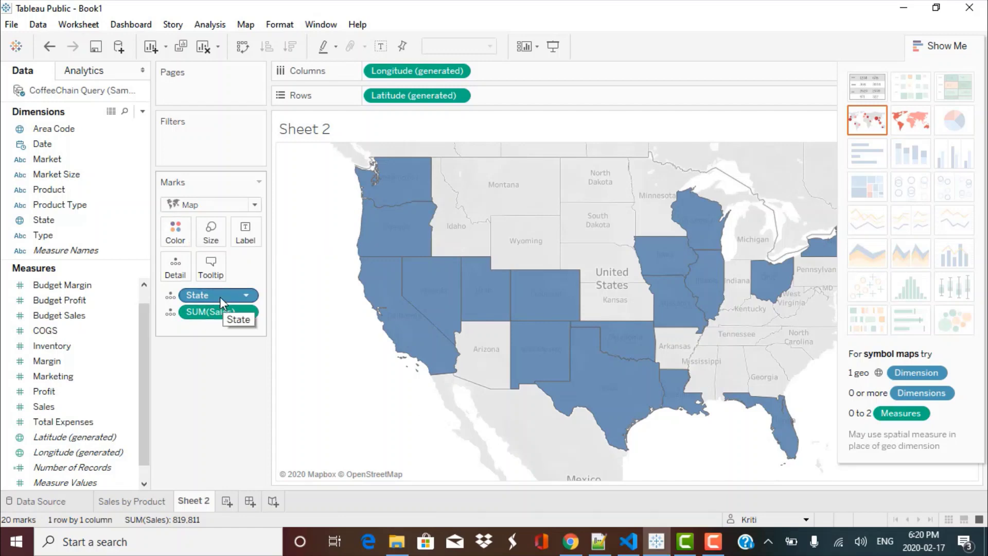
pyautogui.moveTo(221, 298); pyautogui.dragTo(177, 228)
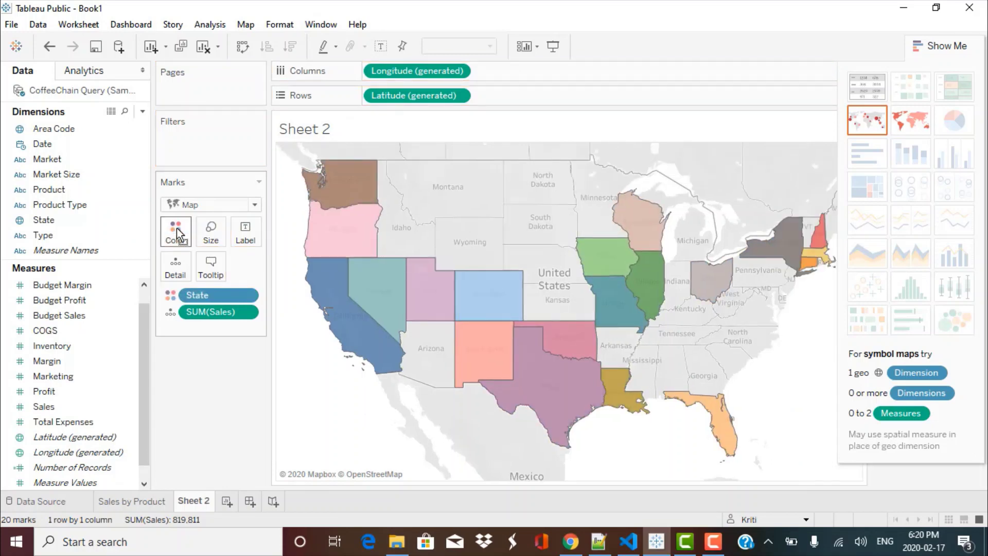
pyautogui.moveTo(352, 307)
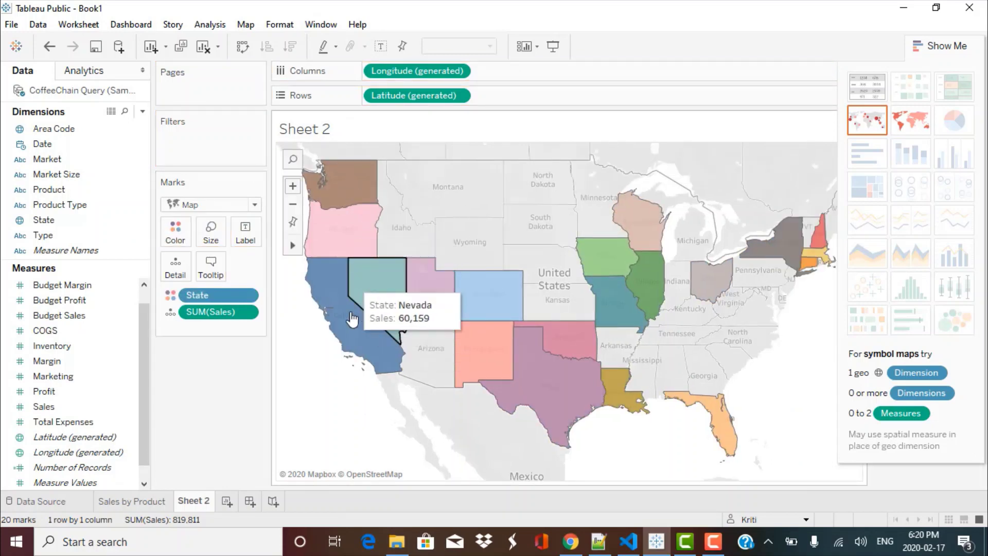
pyautogui.moveTo(596, 265)
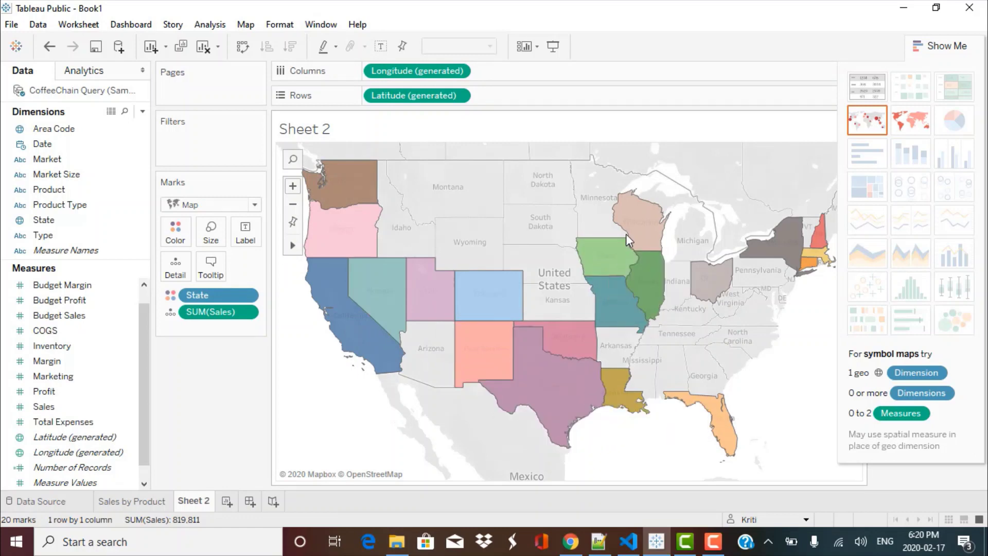
pyautogui.moveTo(477, 329)
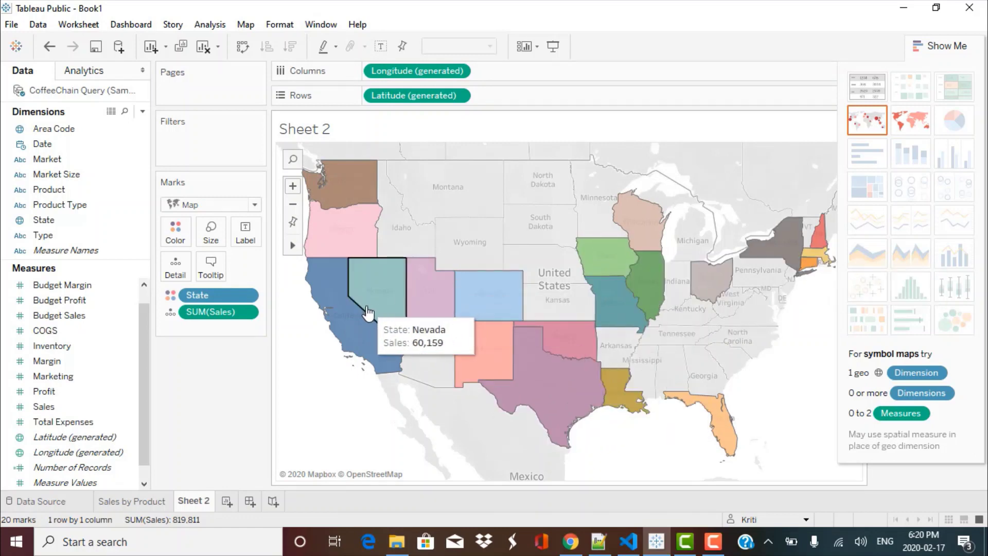
pyautogui.click(181, 231)
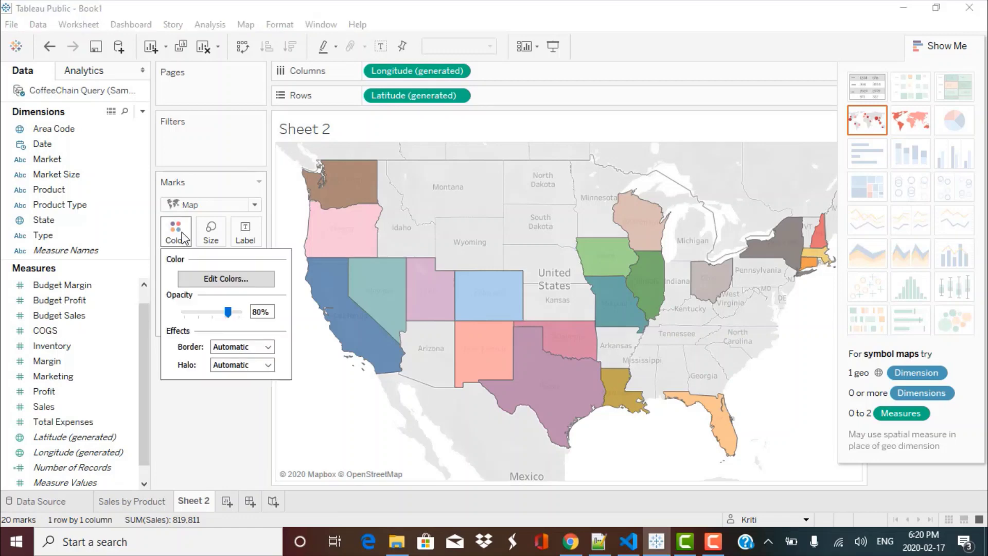
pyautogui.click(235, 282)
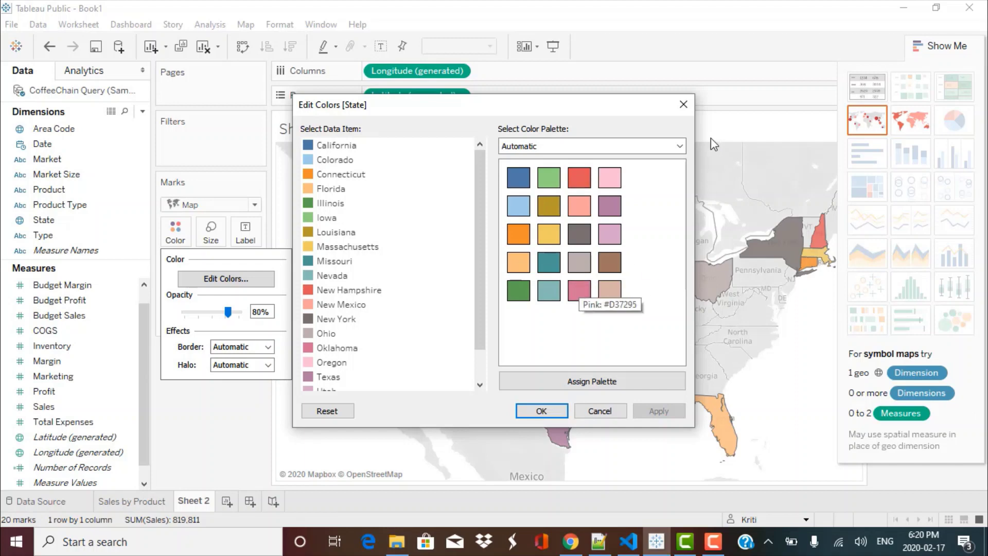
pyautogui.click(679, 147)
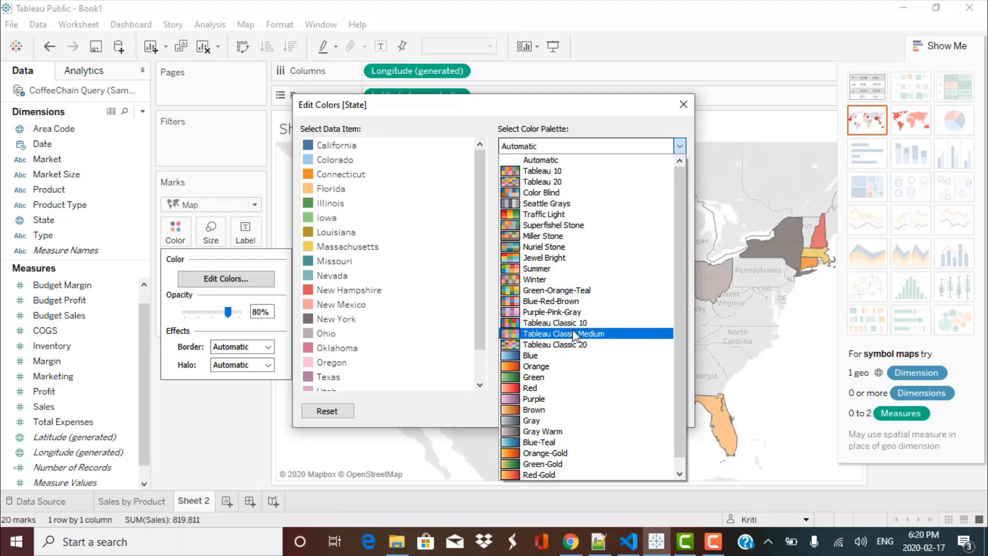
pyautogui.click(434, 417)
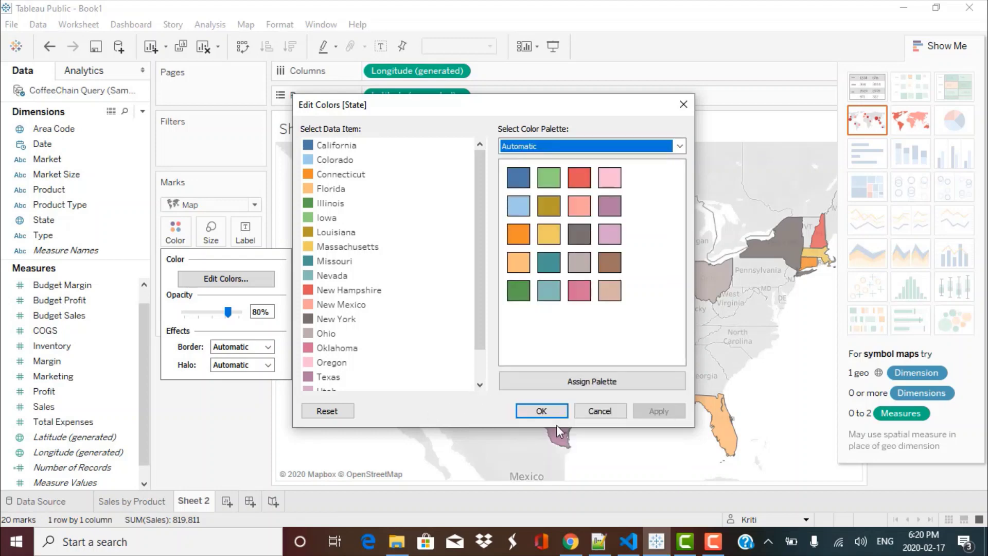
pyautogui.click(592, 413)
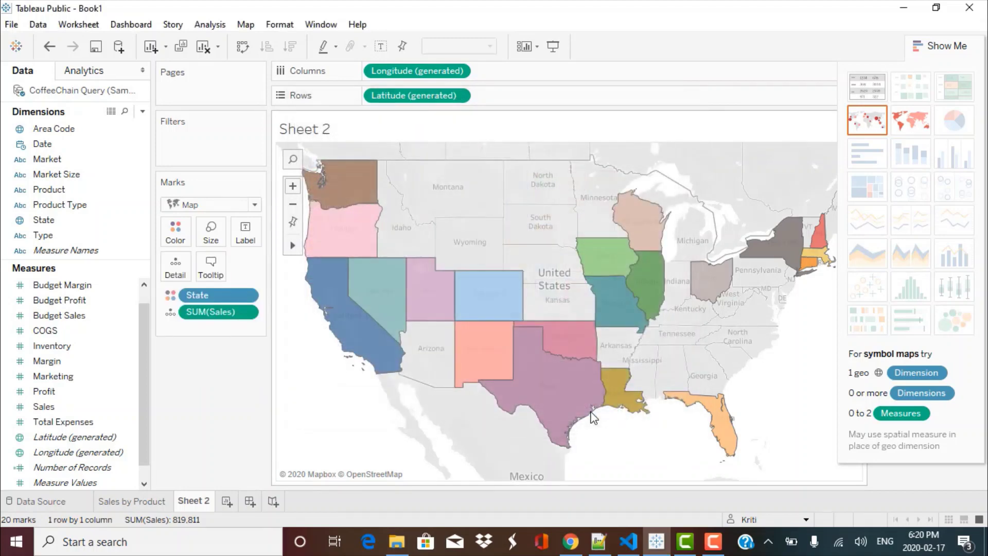
# Rename the Sheet 2 worksheet as Sales by State
pyautogui.moveTo(471, 284)
pyautogui.rightClick(200, 504)
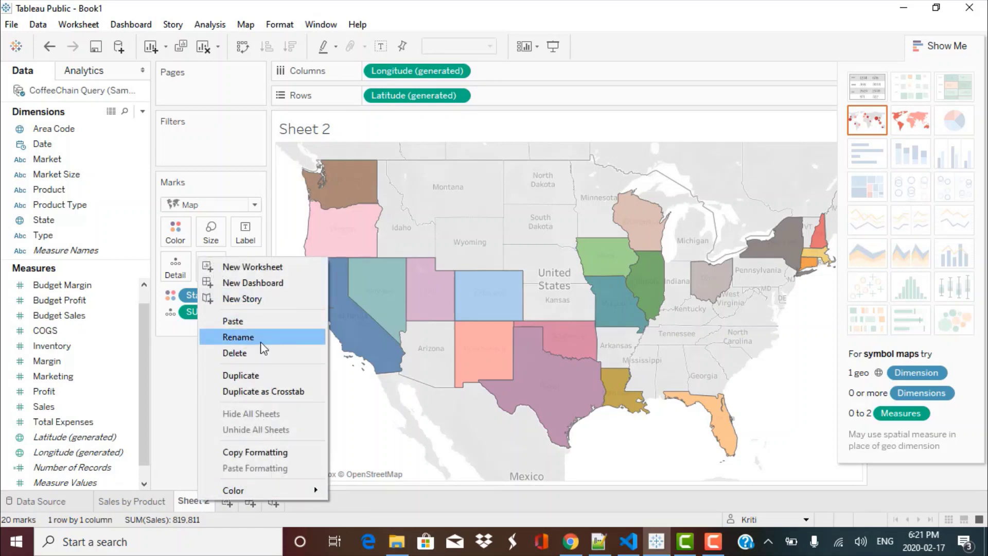
pyautogui.click(238, 337)
pyautogui.write('Sa')
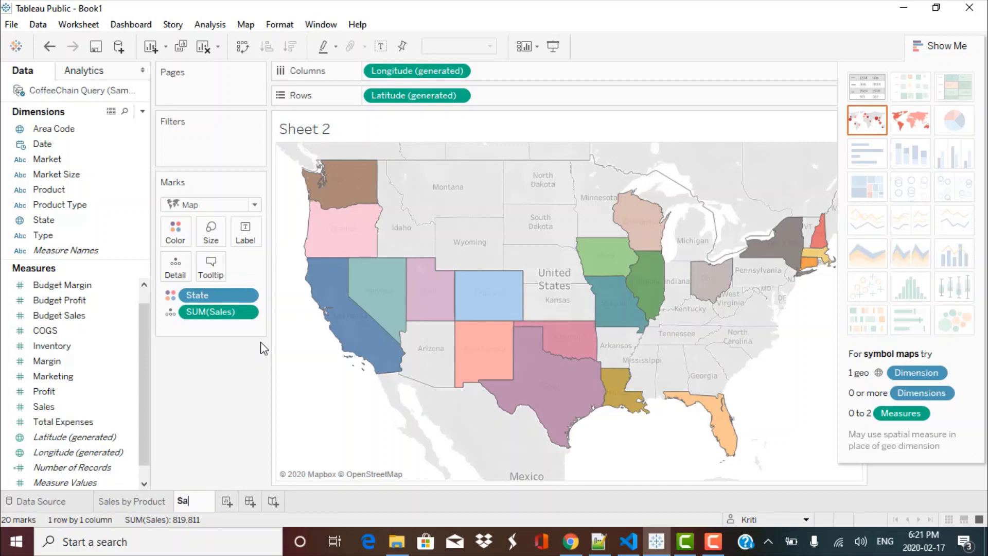
pyautogui.write('les by')
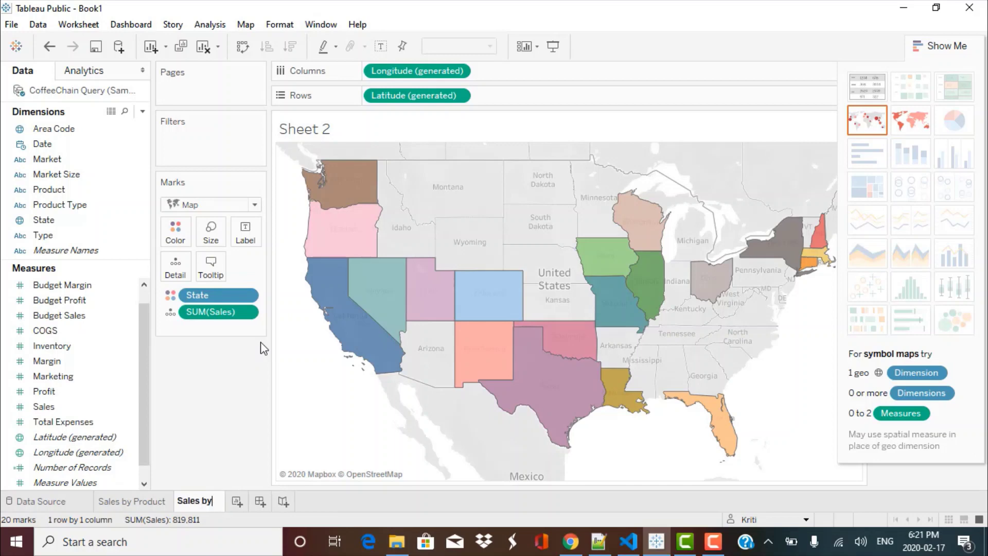
pyautogui.write(' State')
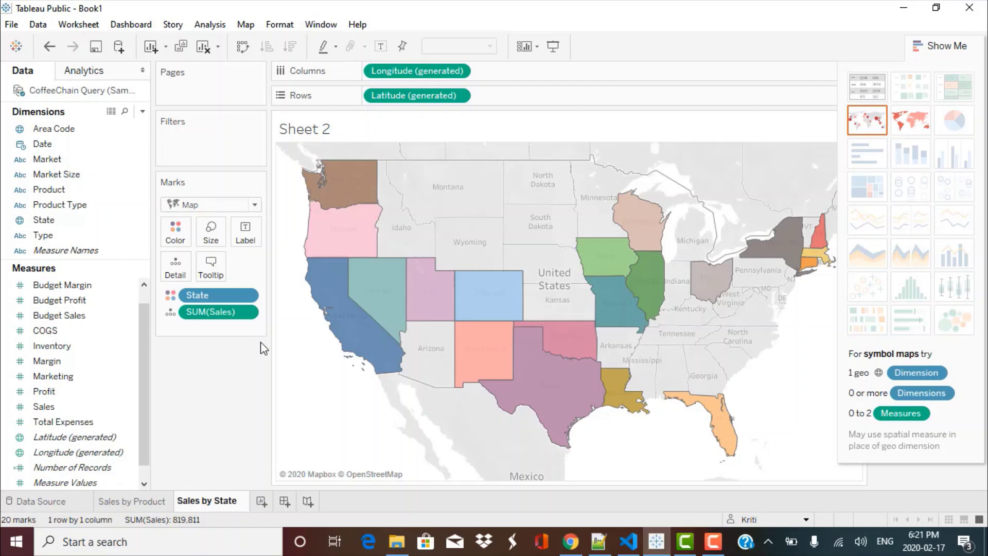
pyautogui.press('Return')
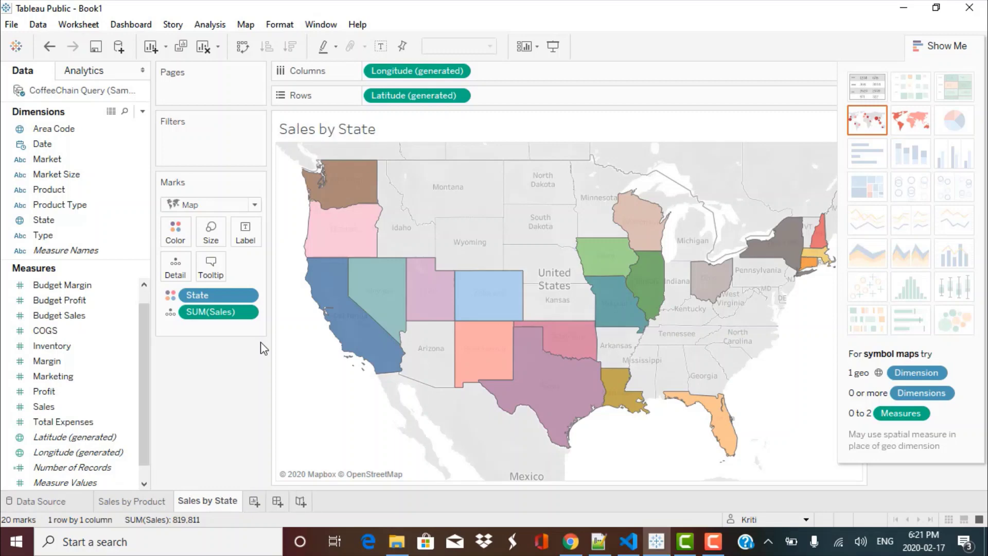
# Add a State filter with all states selected to the Sales by Product worksheet
pyautogui.click(119, 502)
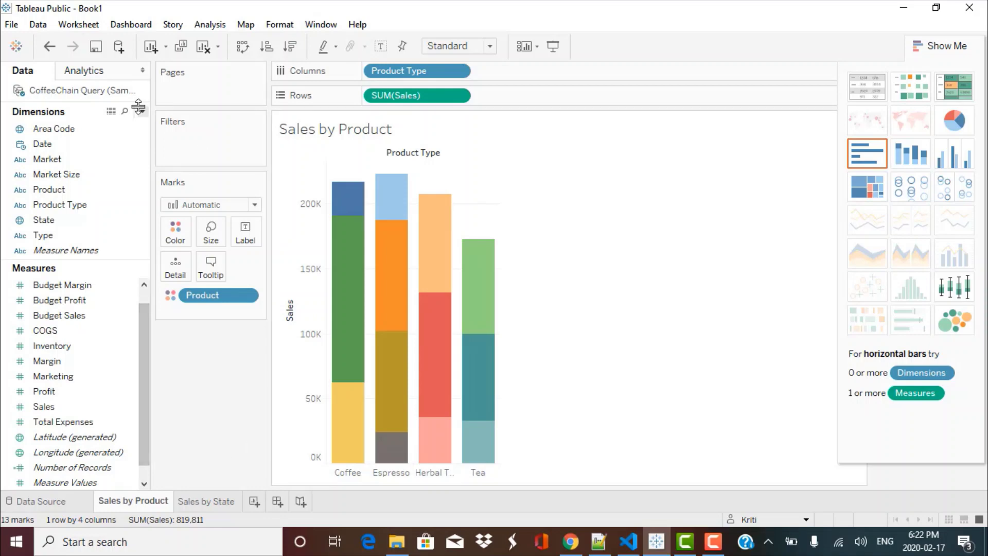
pyautogui.click(47, 222)
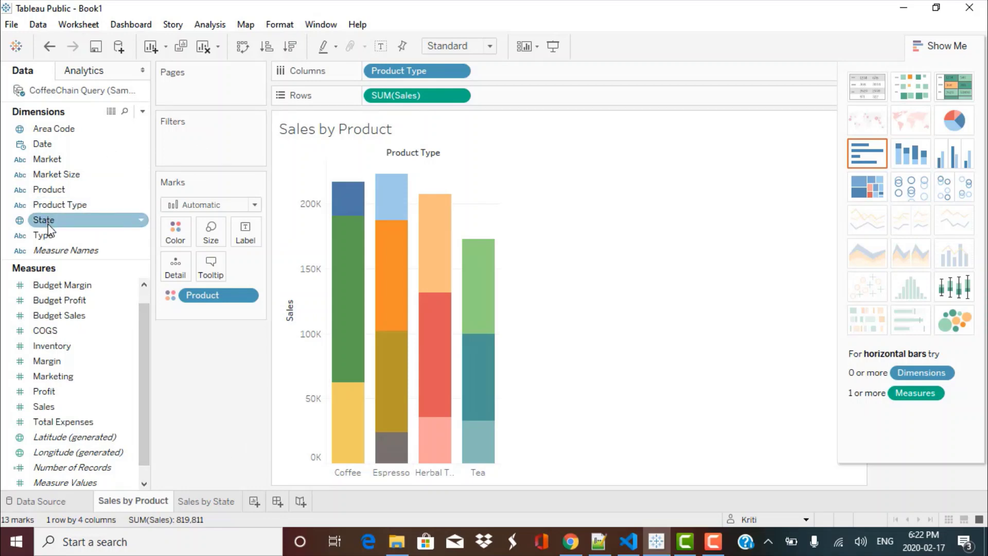
pyautogui.moveTo(50, 230); pyautogui.dragTo(185, 139)
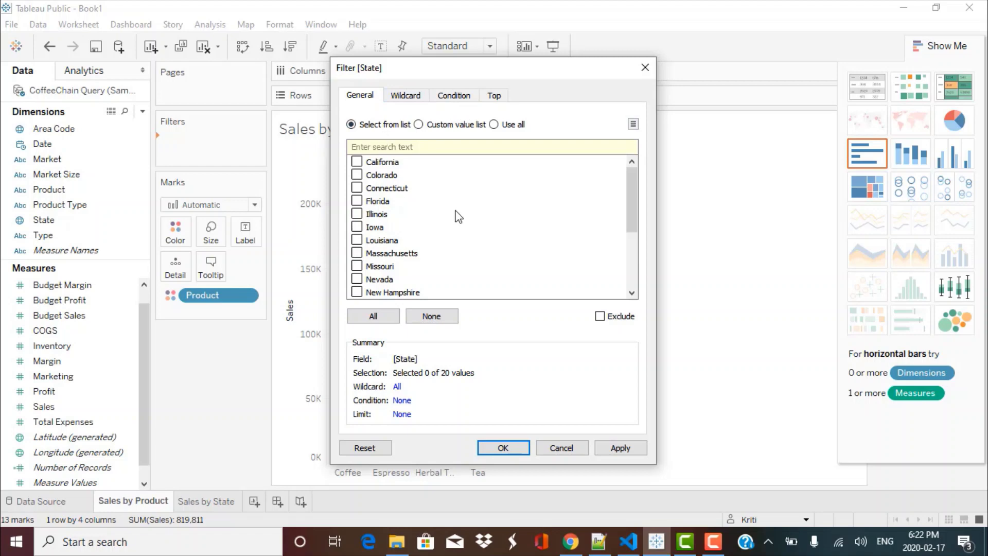
pyautogui.click(373, 316)
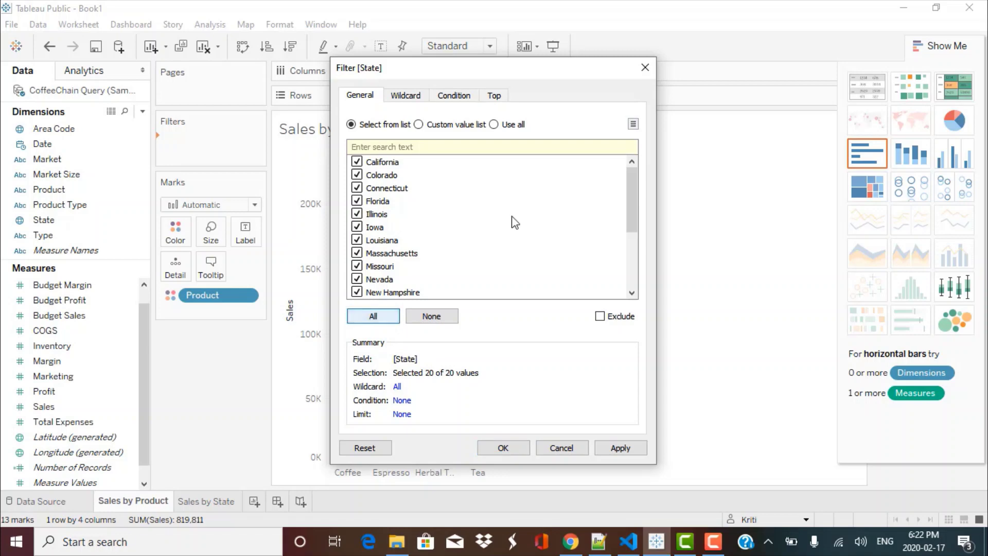
pyautogui.click(621, 447)
pyautogui.click(518, 451)
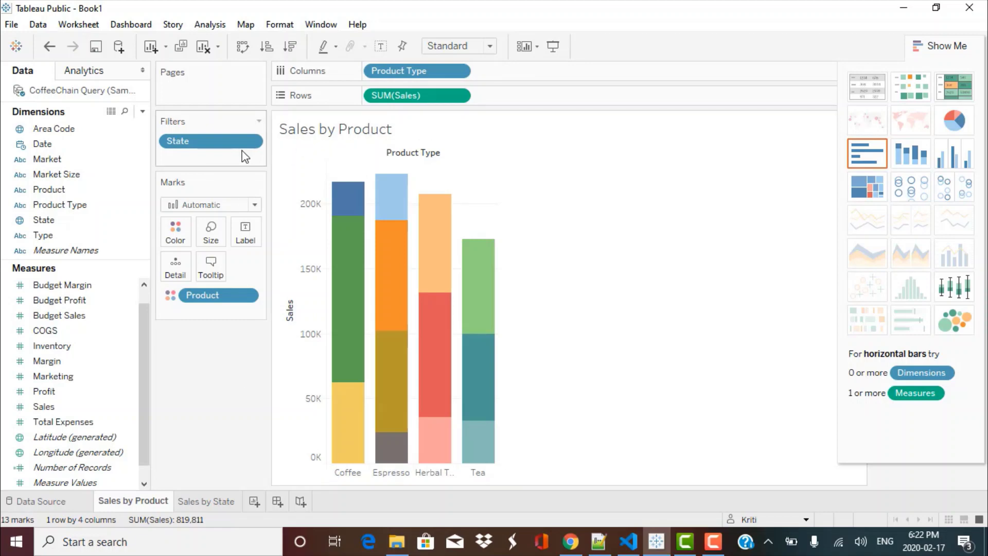
# Show the State filter's checklist beside the Sales by Product chart and collapse Show Me to uncover it
pyautogui.moveTo(432, 417)
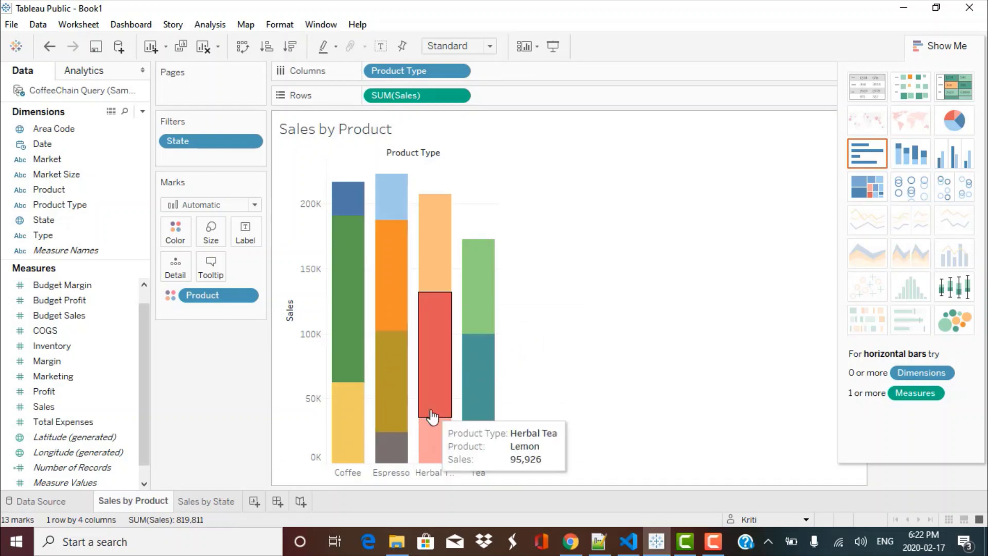
pyautogui.click(250, 144)
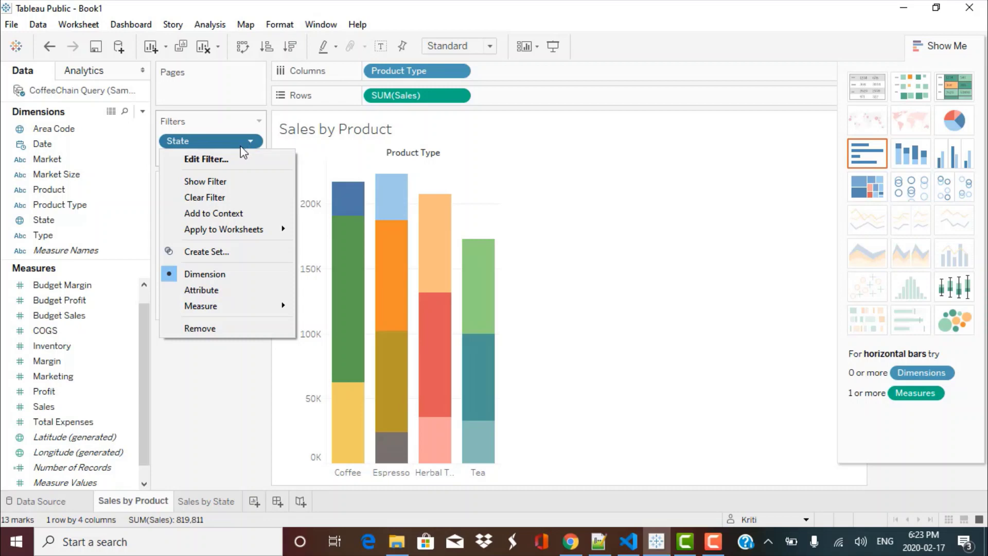
pyautogui.click(196, 184)
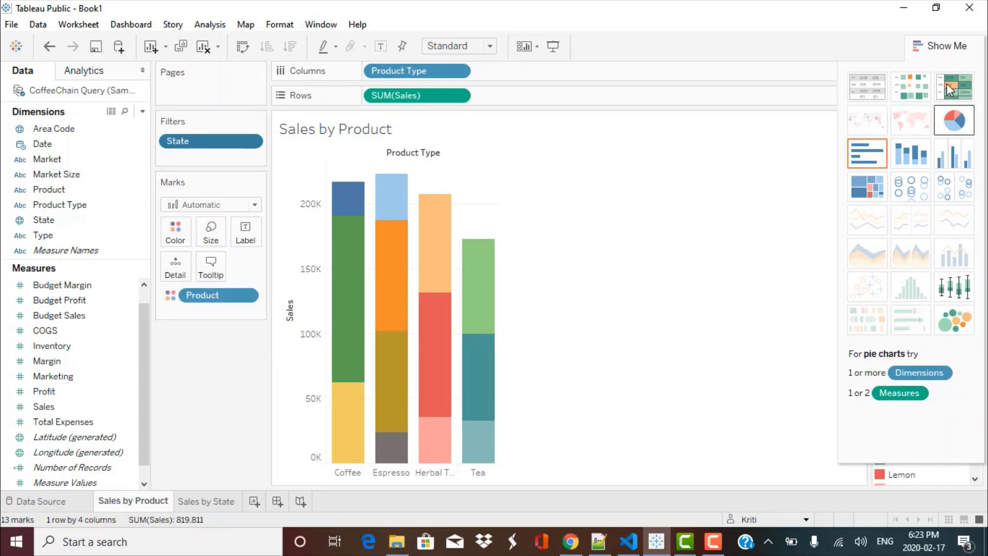
pyautogui.click(918, 45)
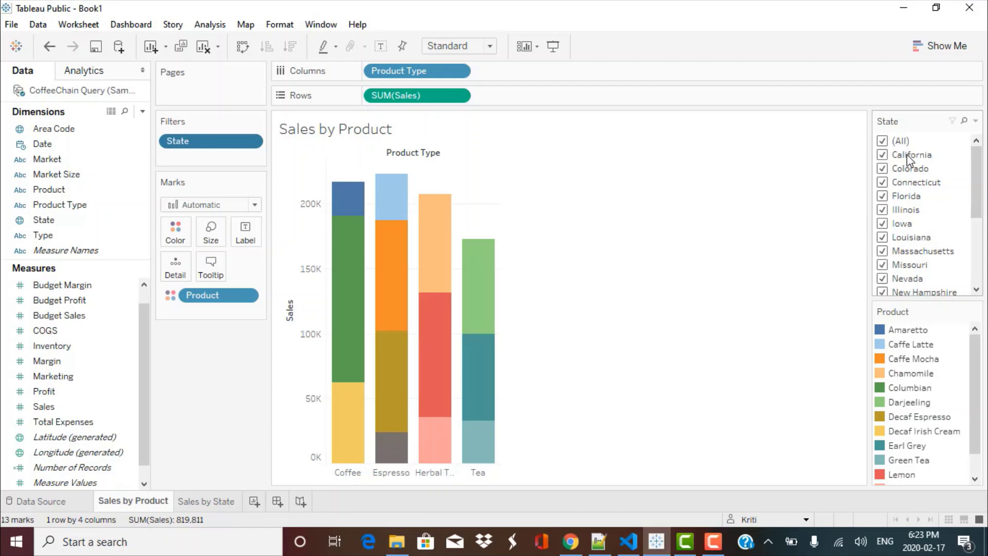
pyautogui.rightClick(977, 196)
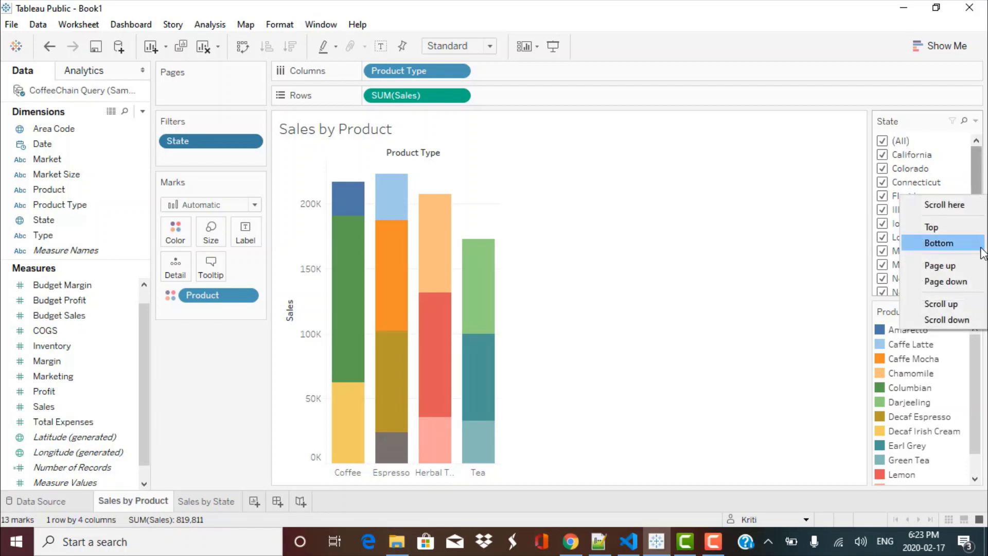
pyautogui.click(939, 243)
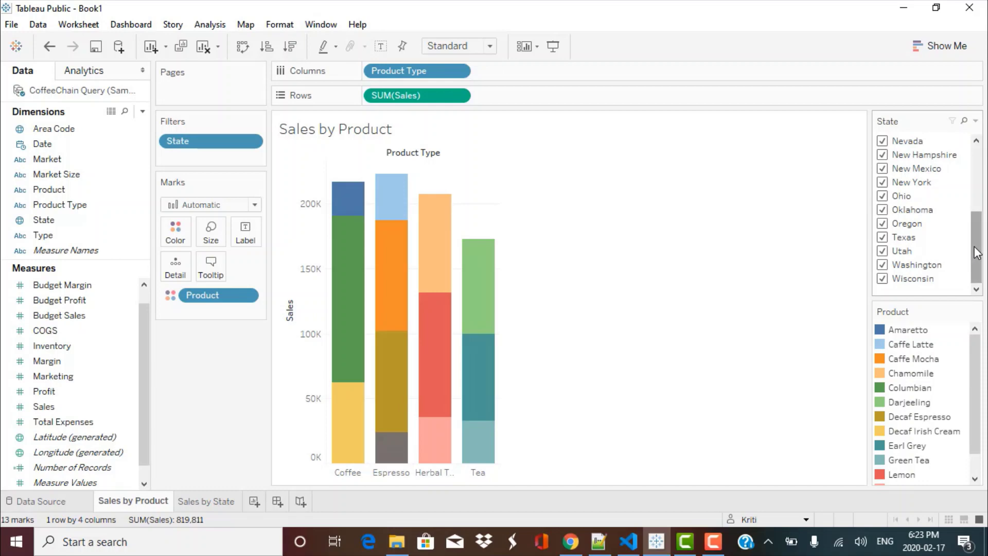
# Restrict the State filter on the Sales by Product chart to Florida and Louisiana only
pyautogui.moveTo(977, 252); pyautogui.dragTo(979, 168)
pyautogui.click(882, 140)
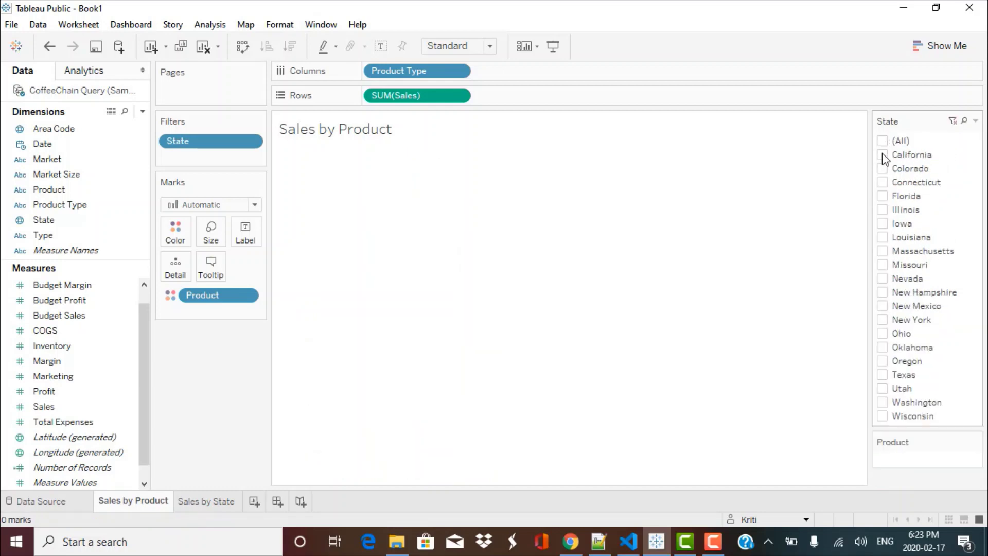
pyautogui.click(883, 154)
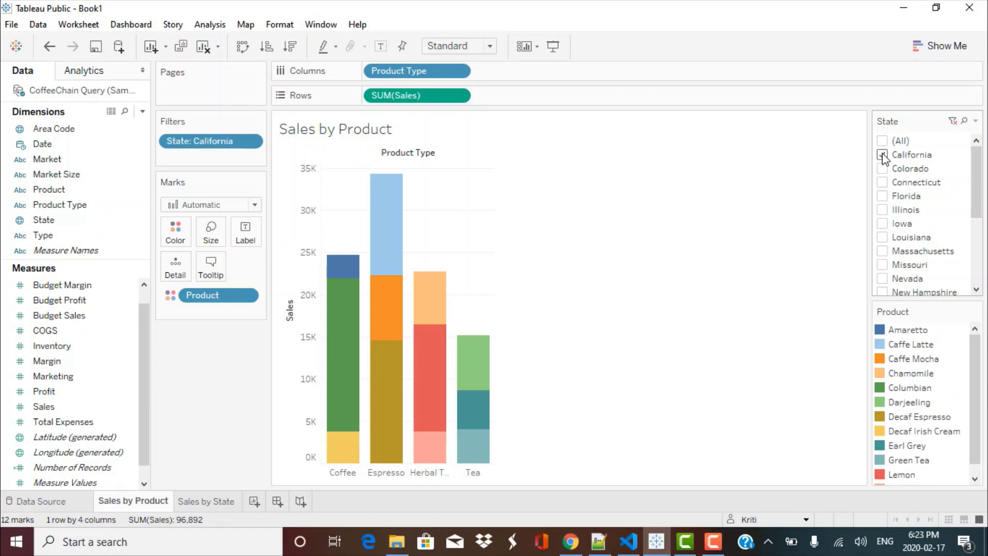
pyautogui.click(882, 197)
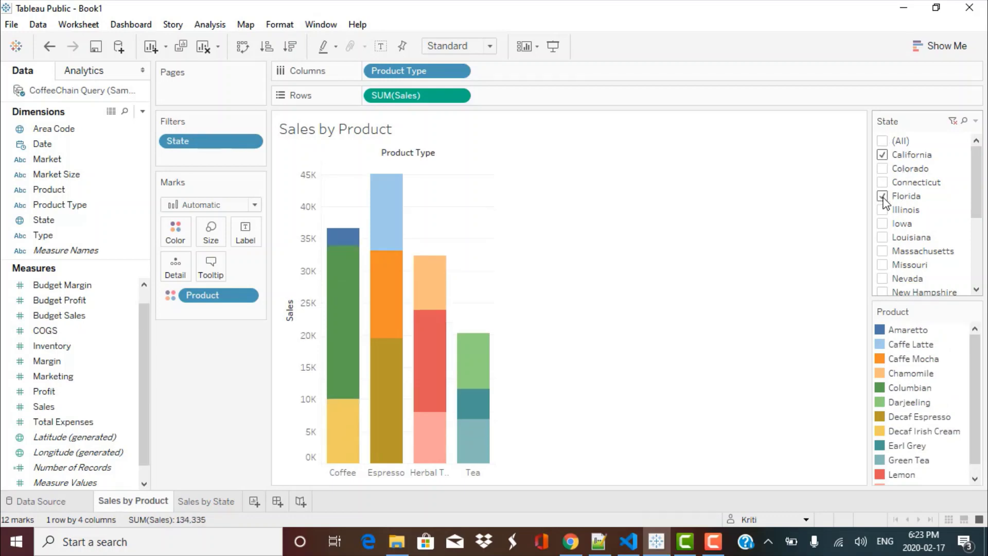
pyautogui.click(882, 155)
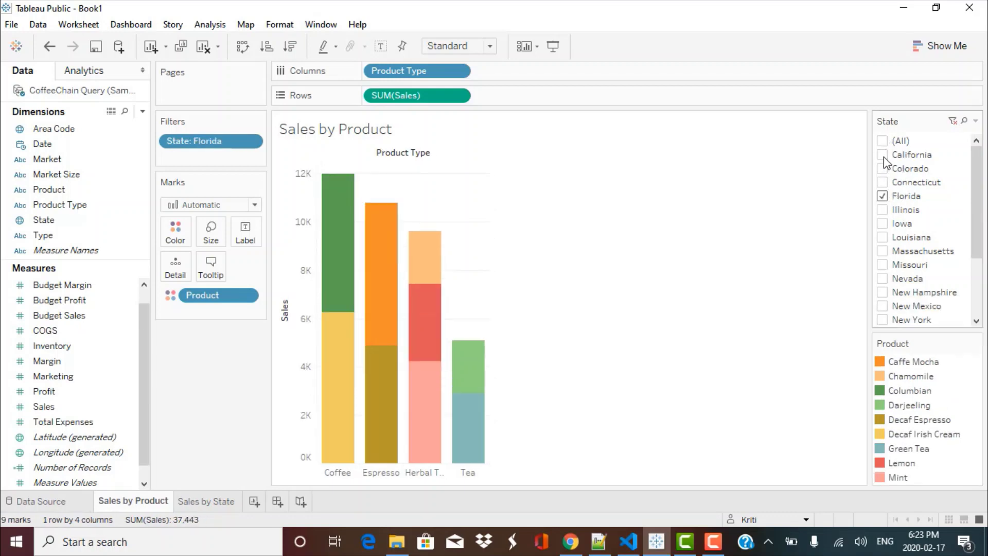
pyautogui.click(882, 238)
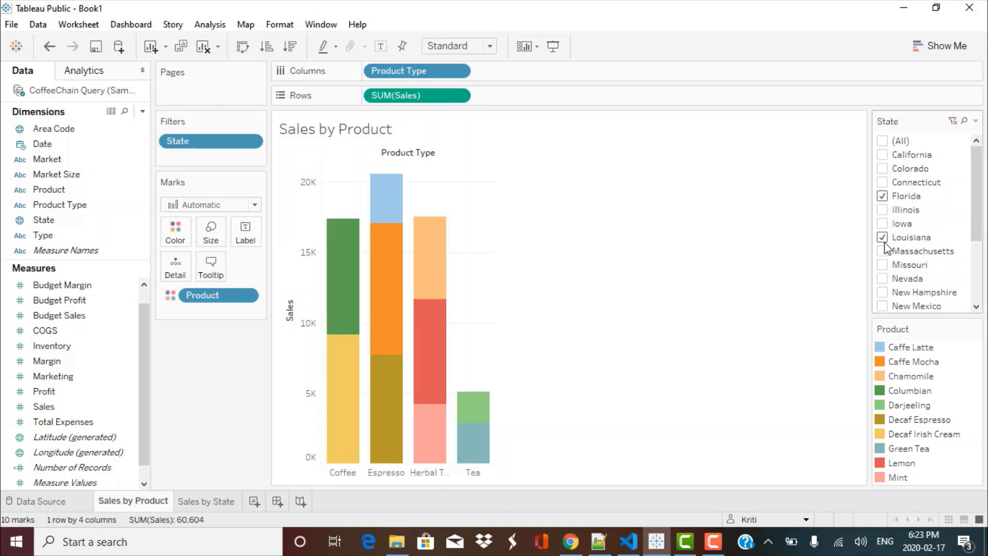
# Create a new dashboard and set its objects to floating placement
pyautogui.click(190, 502)
pyautogui.click(149, 501)
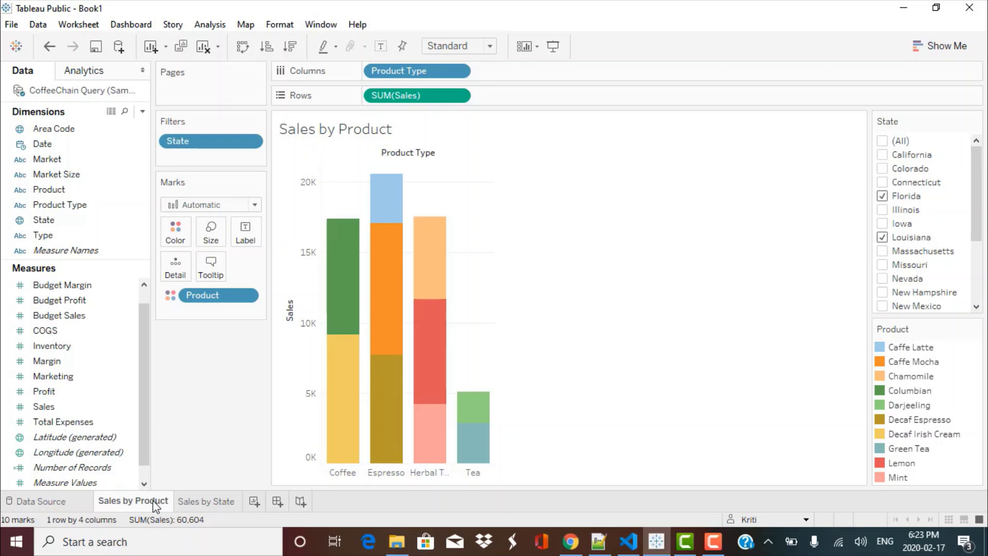
pyautogui.click(277, 501)
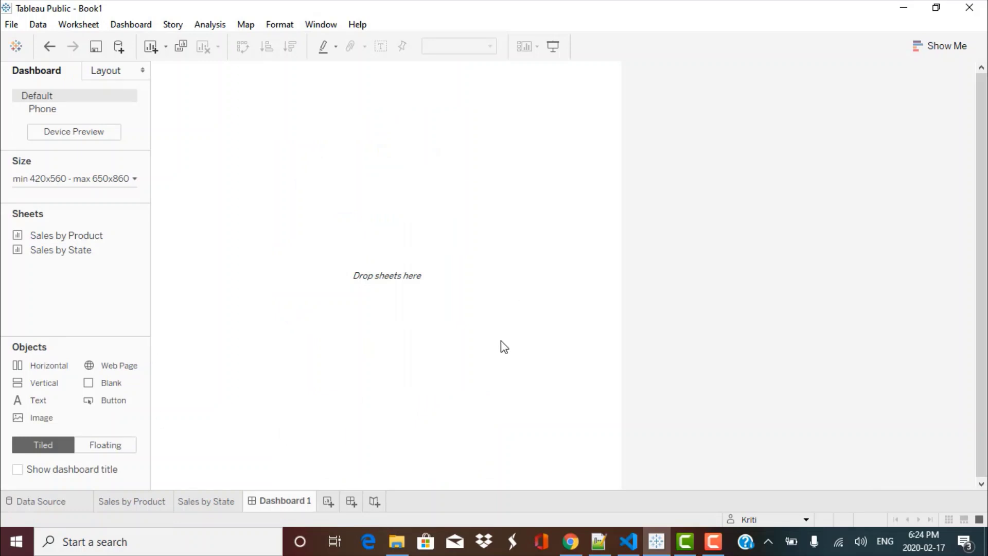
pyautogui.click(104, 445)
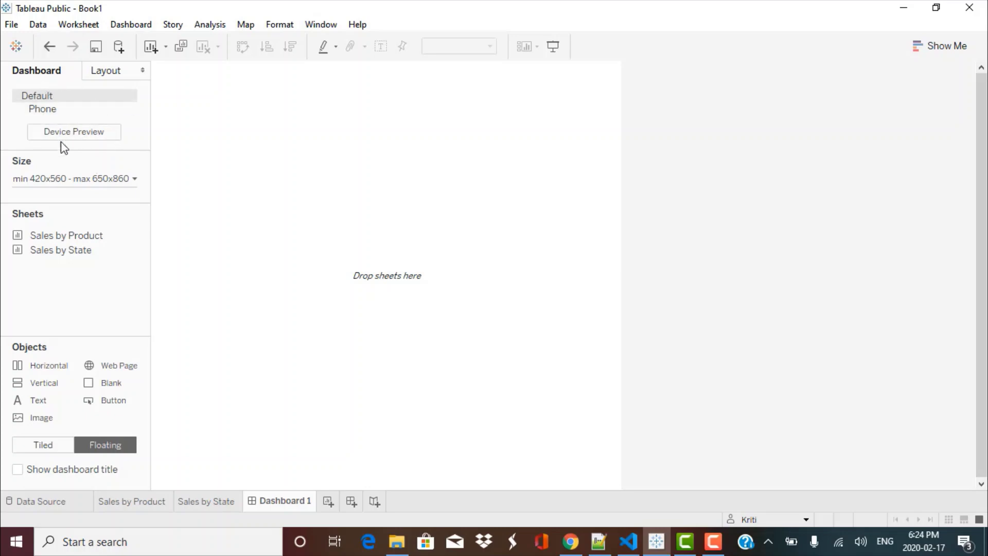
# Turn on the dashboard's device preview, cycle through the device types and settle on Desktop
pyautogui.click(81, 140)
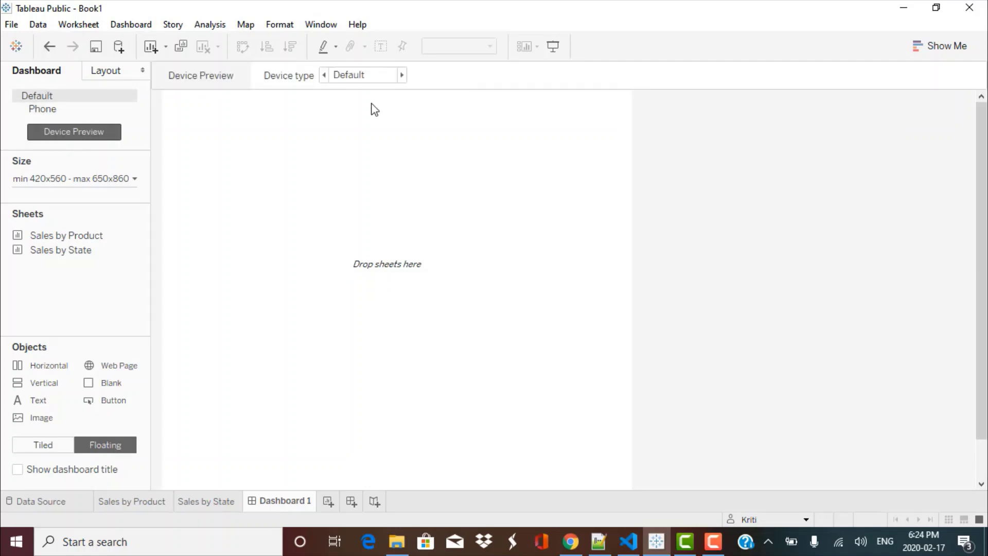
pyautogui.click(402, 75)
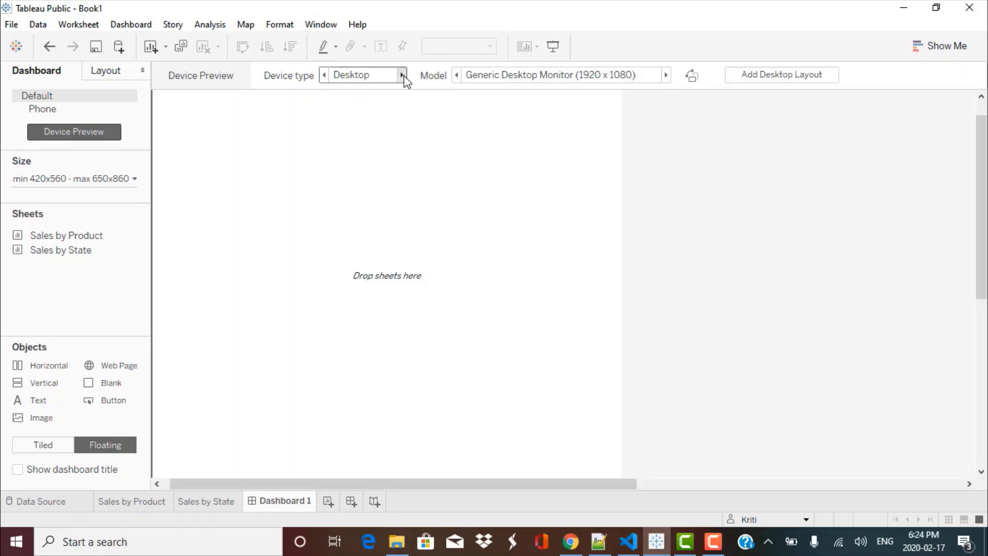
pyautogui.click(402, 75)
pyautogui.click(401, 75)
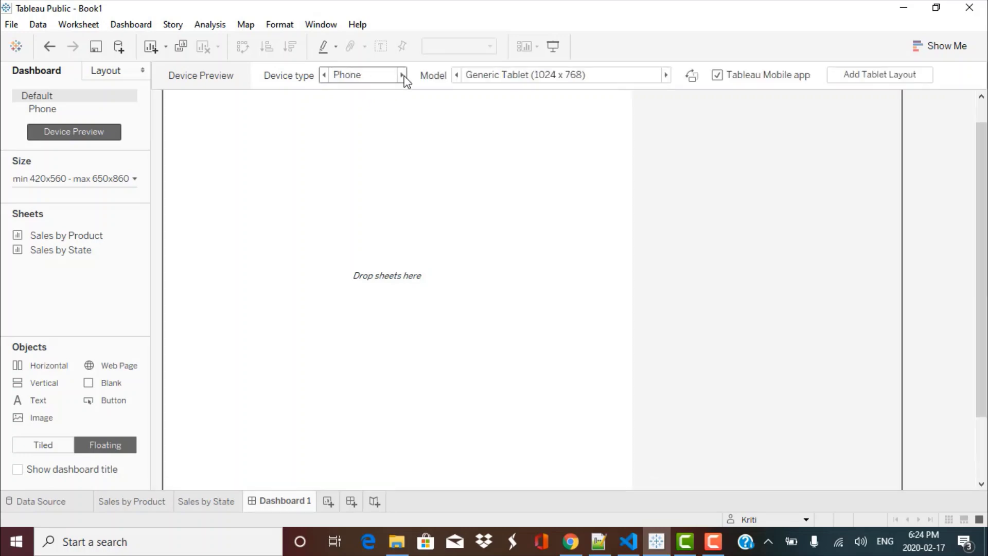
pyautogui.click(402, 75)
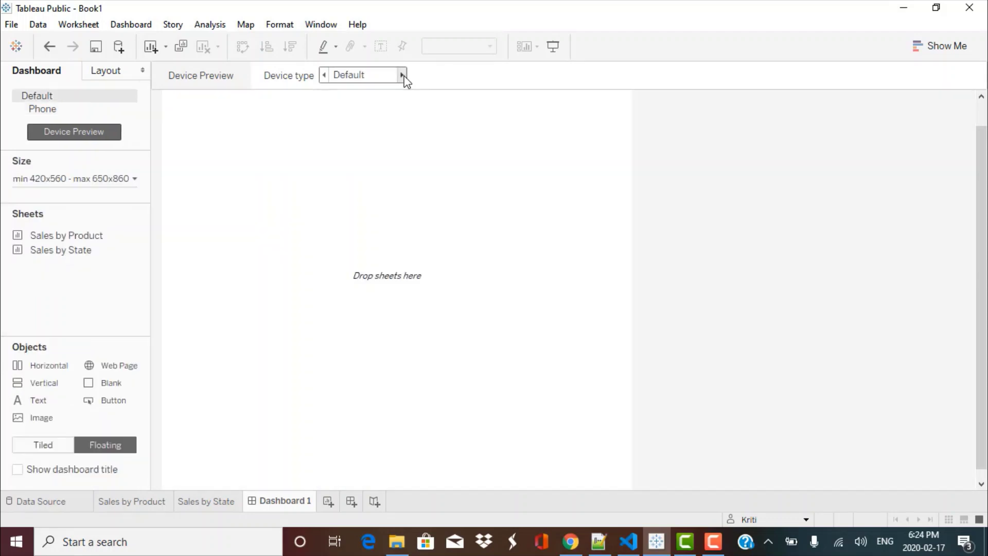
pyautogui.click(402, 76)
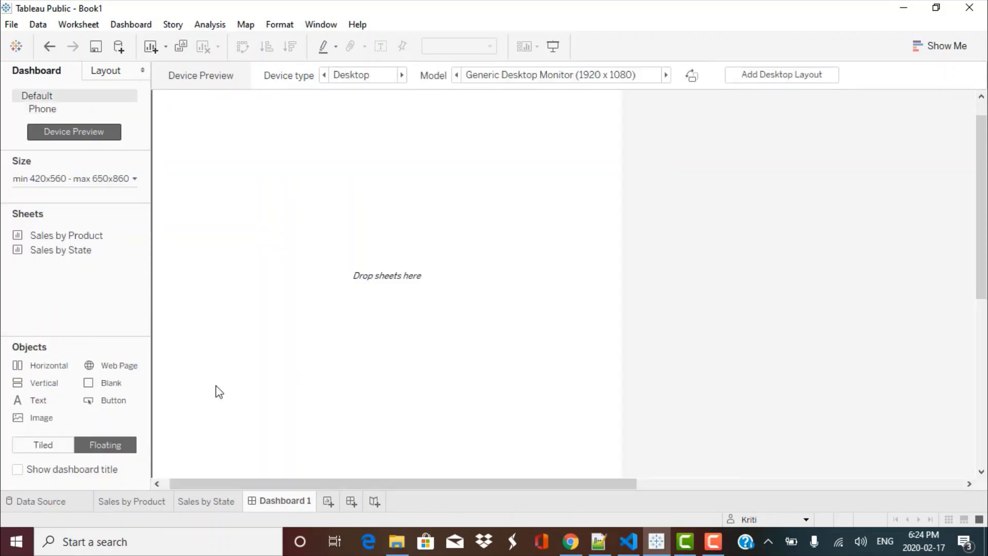
# Inspect the dashboard's size range options
pyautogui.moveTo(75, 239)
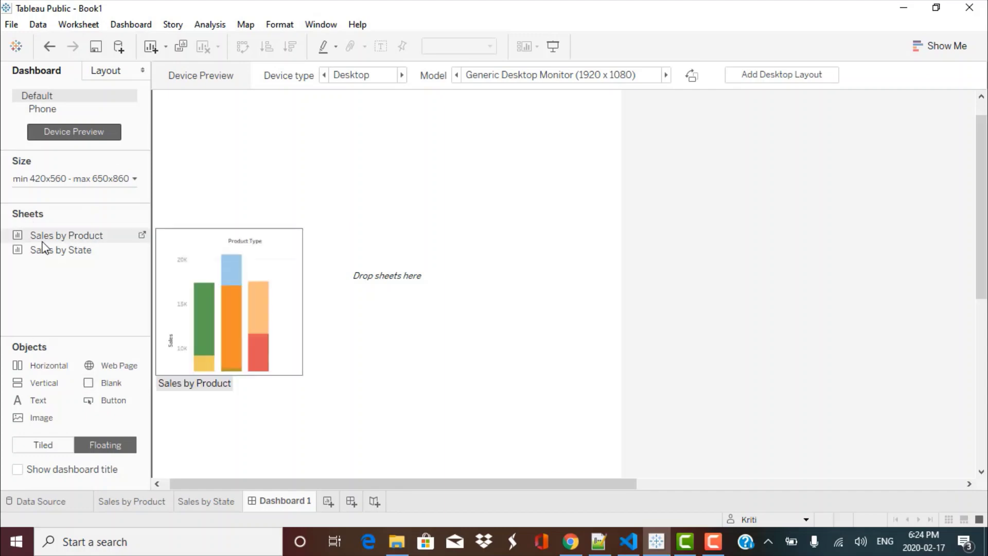
pyautogui.click(134, 181)
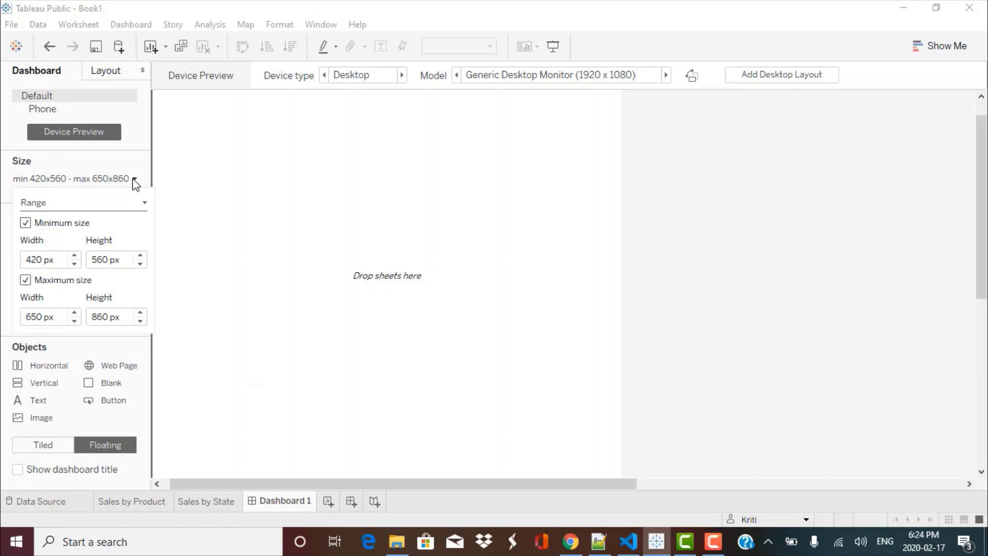
pyautogui.click(134, 180)
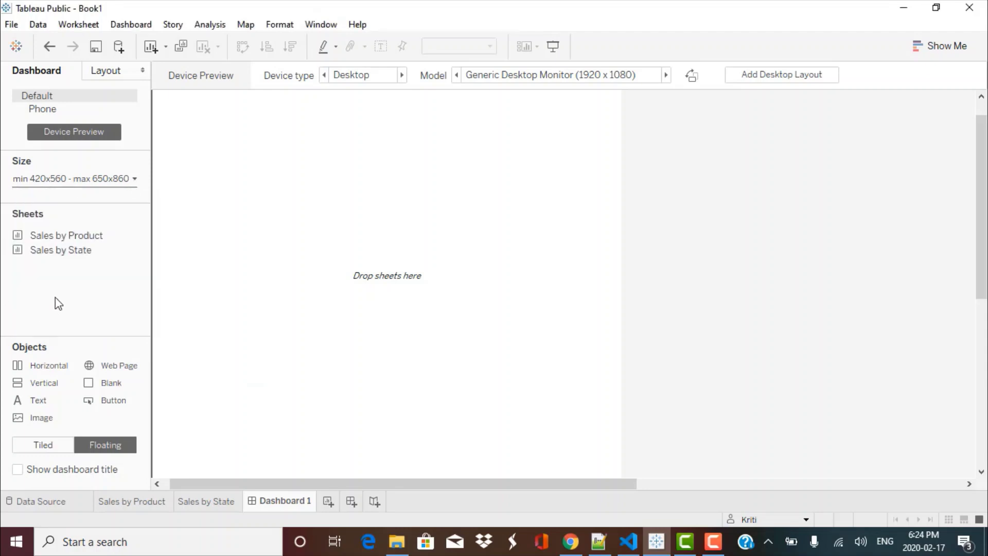
# Place the Sales by Product sheet on the dashboard, with its Product legend below the chart and its State filter to the right
pyautogui.moveTo(70, 237)
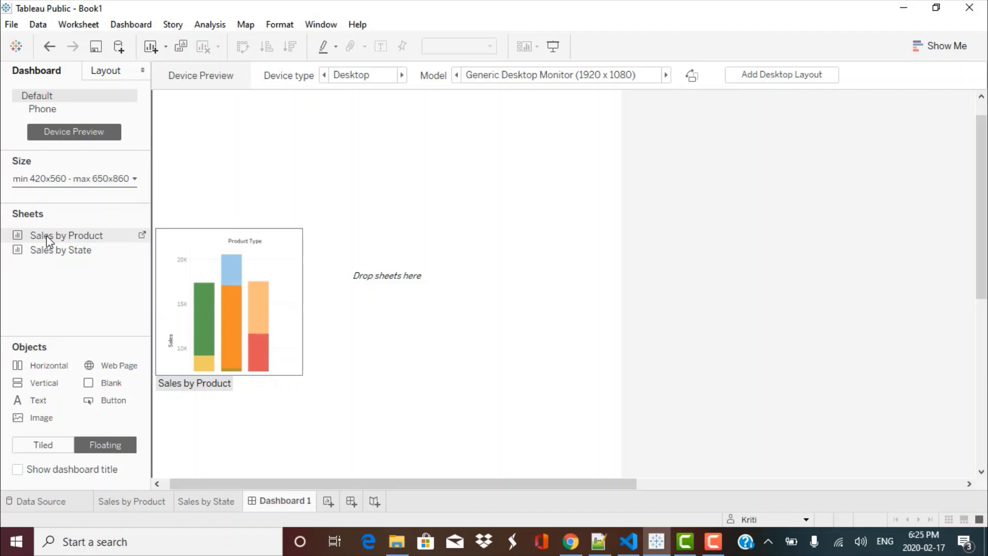
pyautogui.moveTo(46, 236); pyautogui.dragTo(184, 130)
pyautogui.click(414, 236)
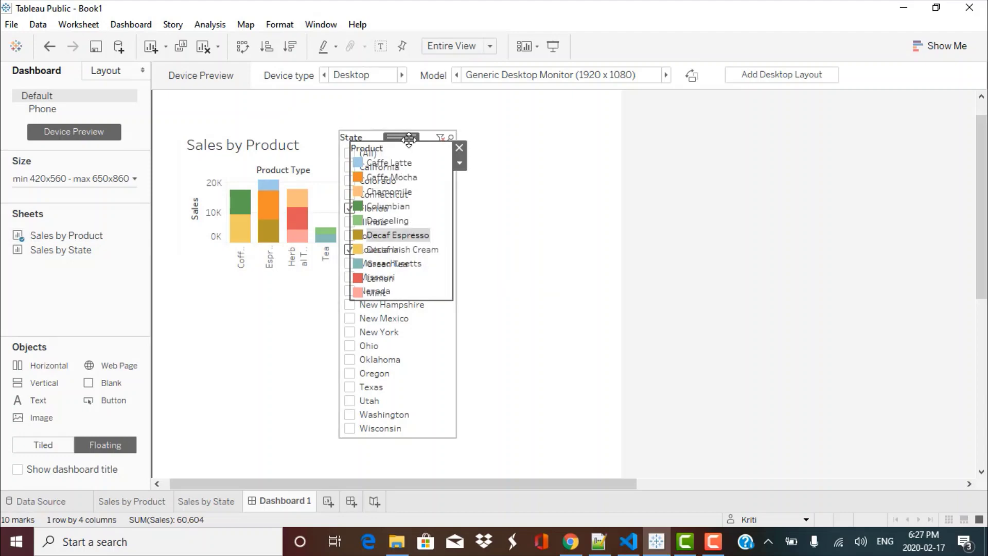
pyautogui.moveTo(409, 139); pyautogui.dragTo(290, 274)
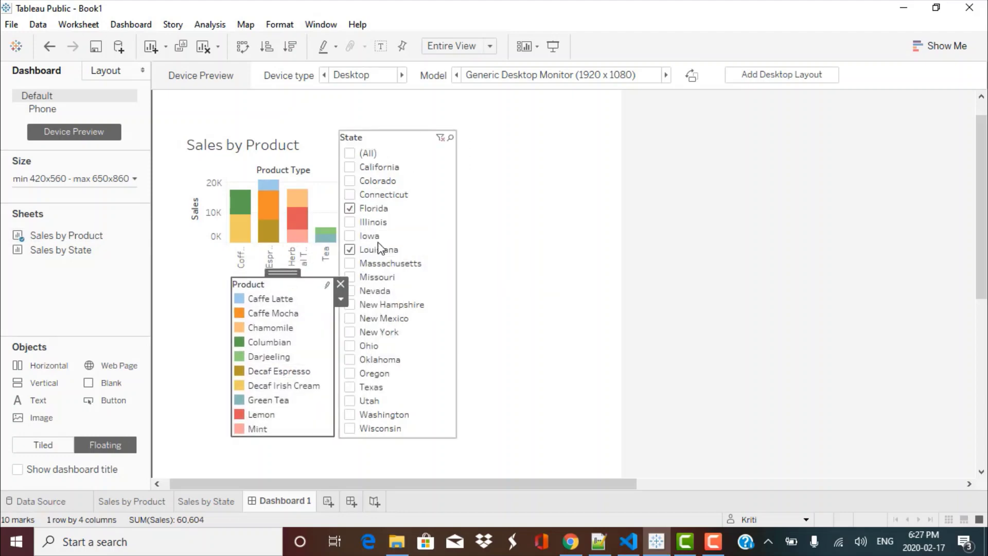
pyautogui.click(415, 139)
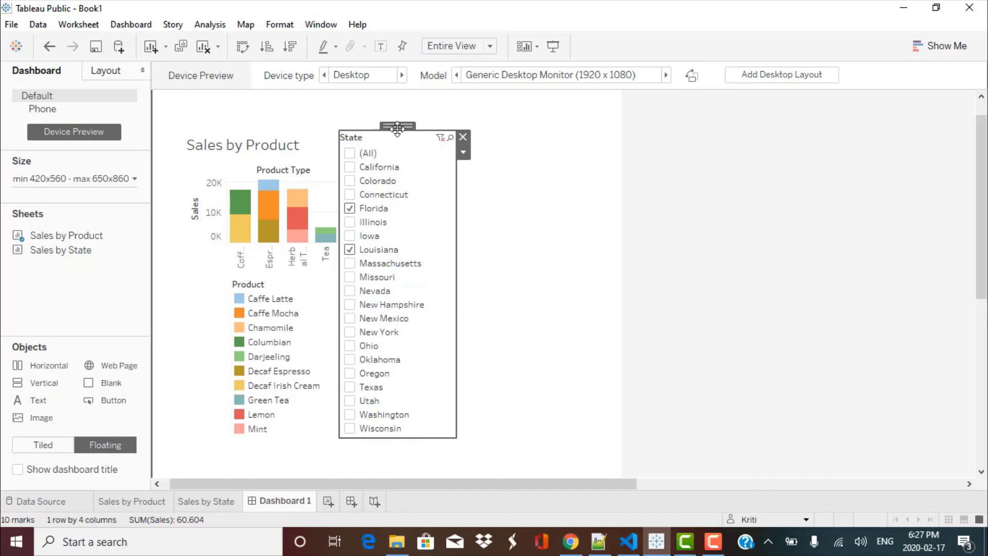
pyautogui.moveTo(397, 128); pyautogui.dragTo(554, 98)
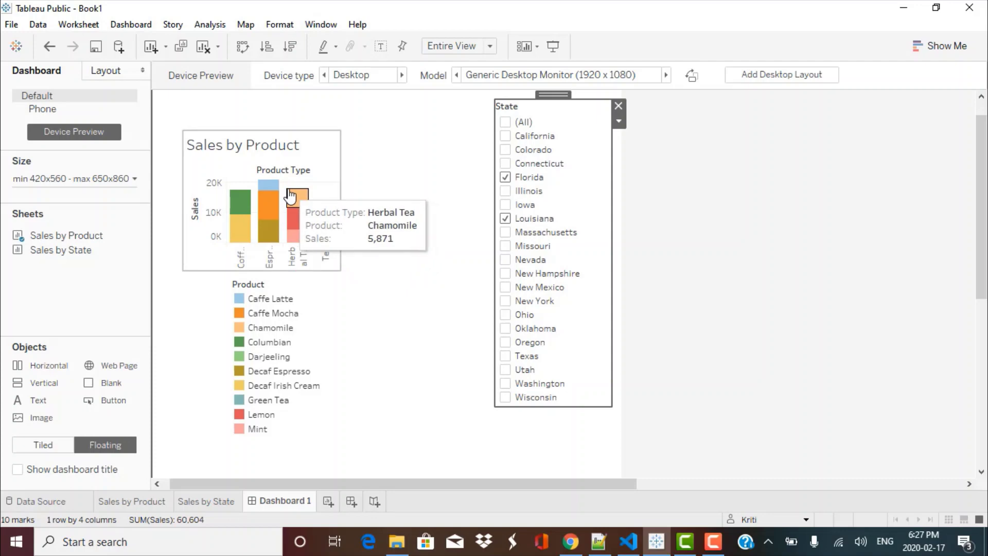
# Shift the Sales by Product chart slightly up and left on the dashboard and widen it so the product type labels fit horizontally
pyautogui.click(257, 152)
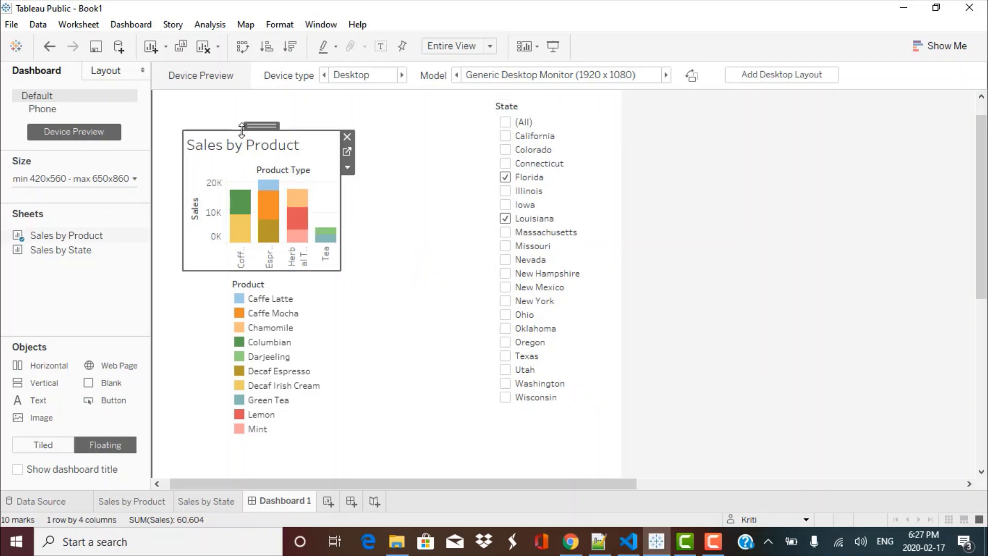
pyautogui.moveTo(261, 125); pyautogui.dragTo(245, 119)
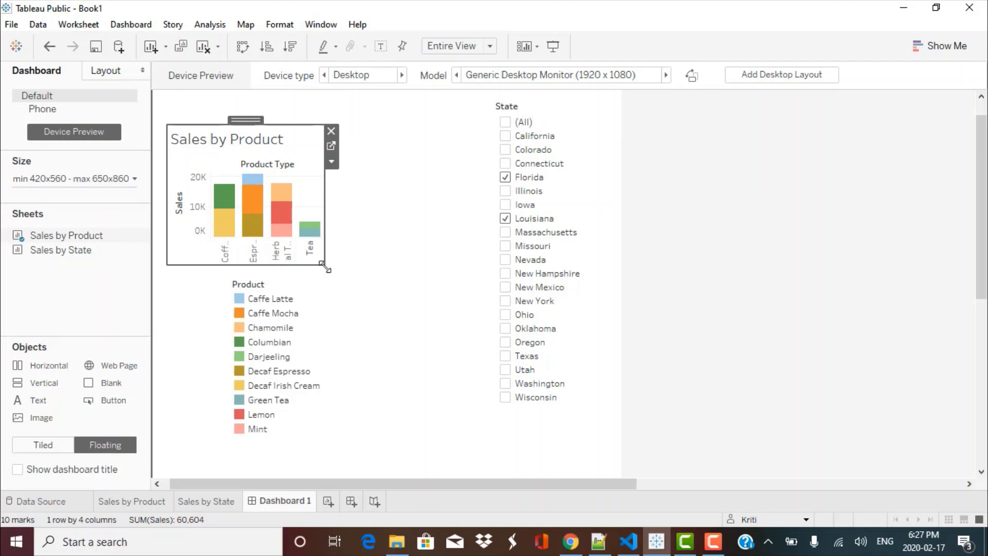
pyautogui.moveTo(324, 263); pyautogui.dragTo(410, 258)
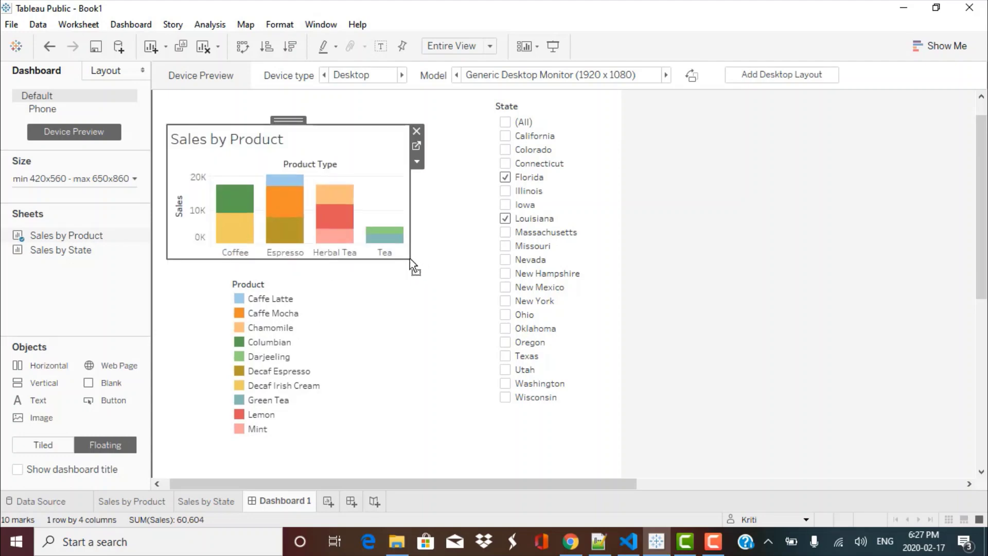
# Narrow the Product legend and place it between the Sales by Product chart and the State filter
pyautogui.click(281, 327)
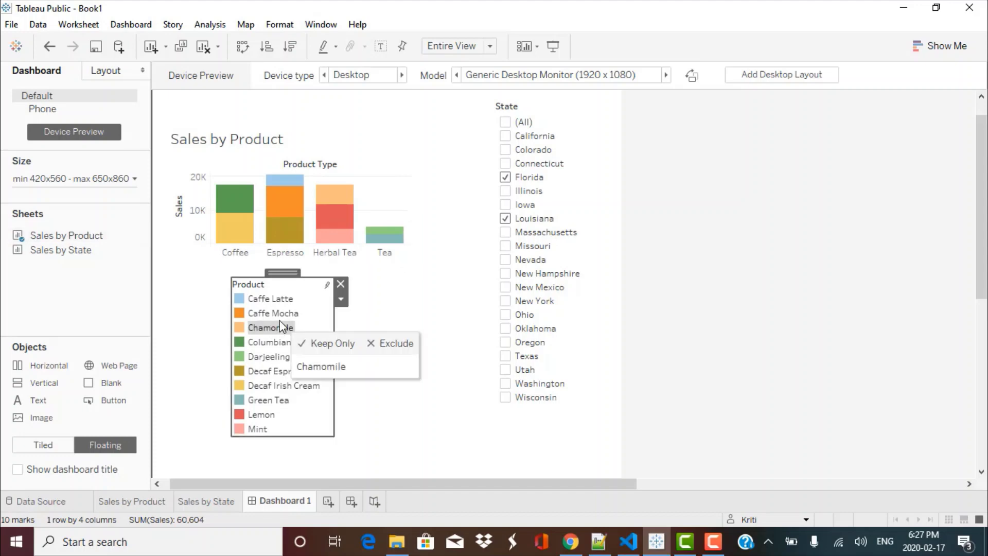
pyautogui.moveTo(334, 436); pyautogui.dragTo(293, 447)
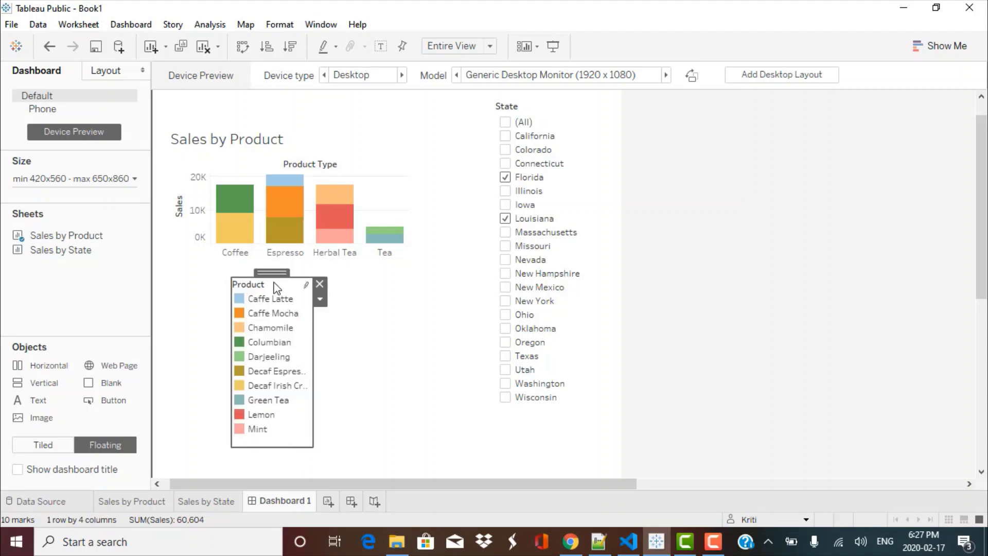
pyautogui.moveTo(286, 275); pyautogui.dragTo(451, 117)
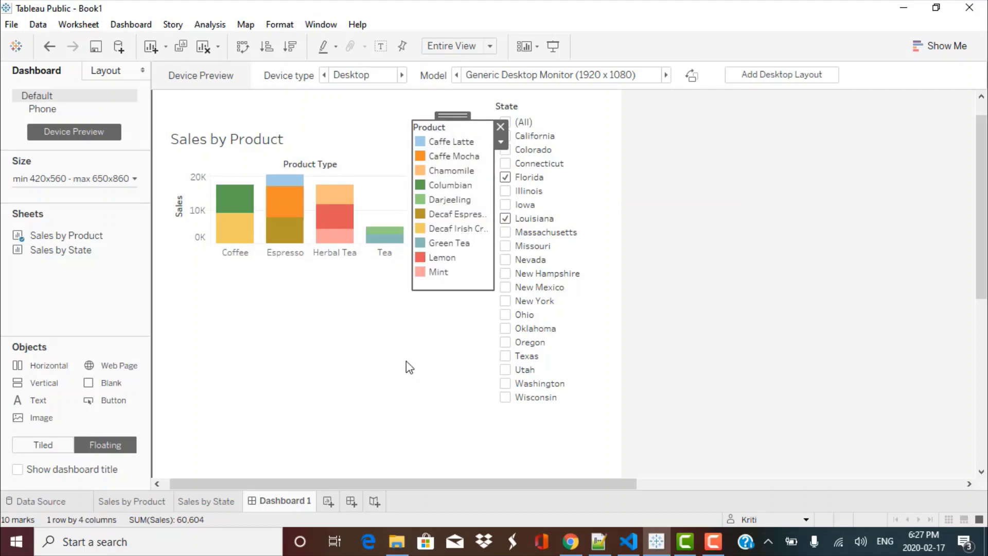
pyautogui.click(103, 312)
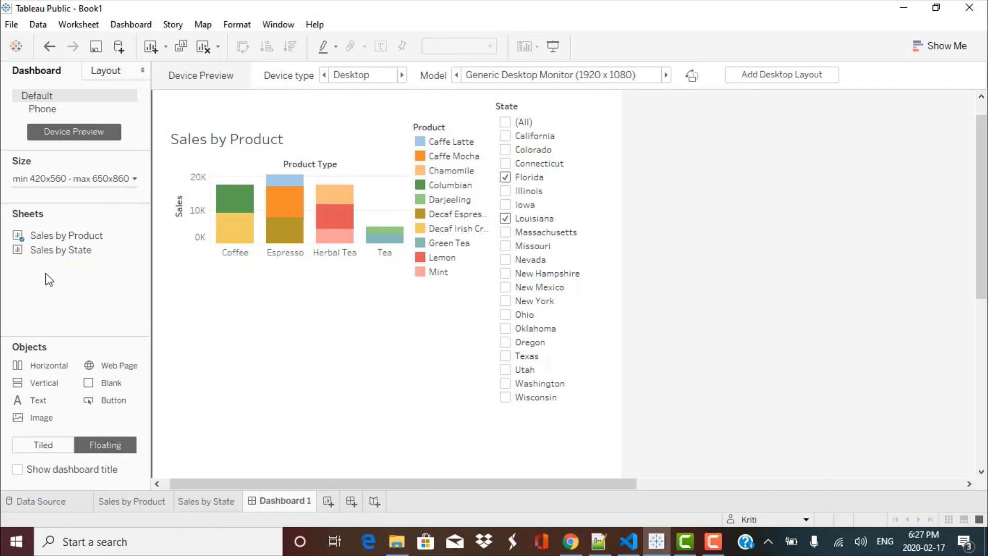
pyautogui.moveTo(55, 248)
pyautogui.moveTo(55, 248); pyautogui.dragTo(198, 332)
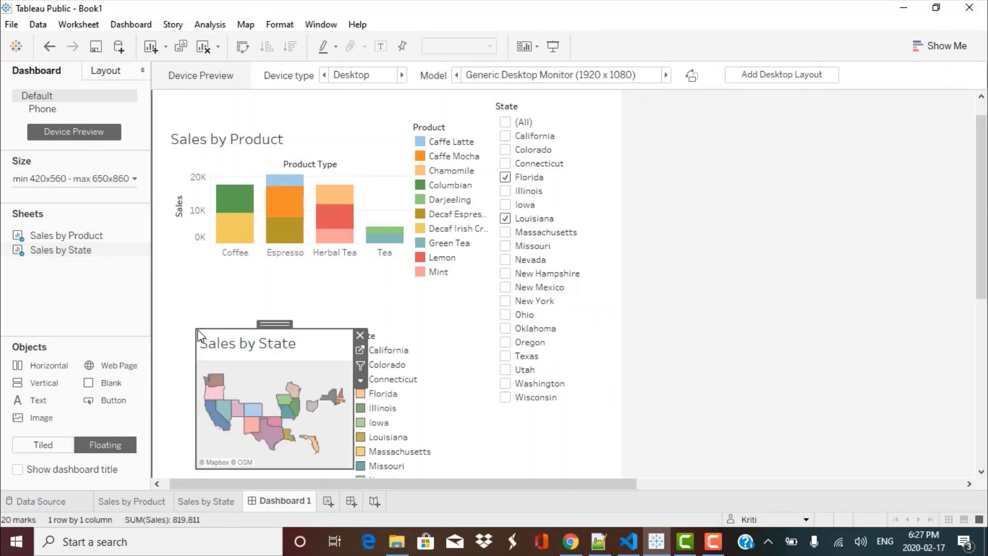
pyautogui.hotkey('ctrl', 'z')
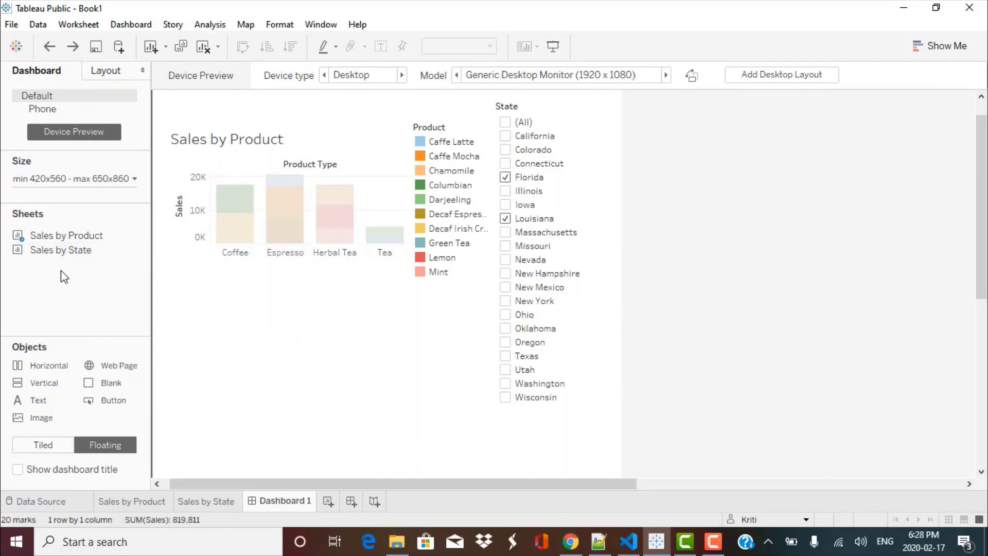
# Place the Sales by State map below the product chart, and narrow its State legend and position it under the Product legend
pyautogui.moveTo(54, 253); pyautogui.dragTo(177, 296)
pyautogui.moveTo(435, 286); pyautogui.dragTo(438, 286)
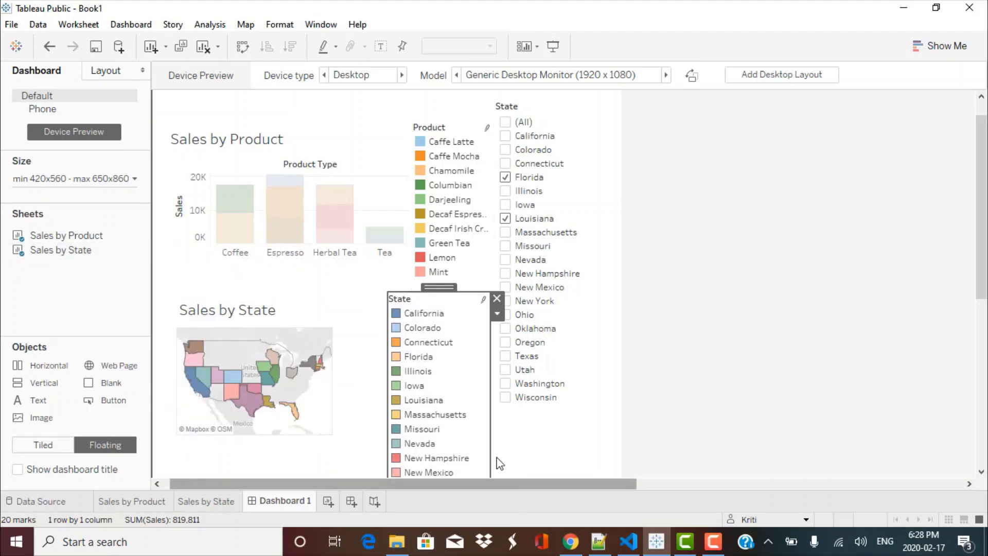
pyautogui.moveTo(488, 421); pyautogui.dragTo(470, 418)
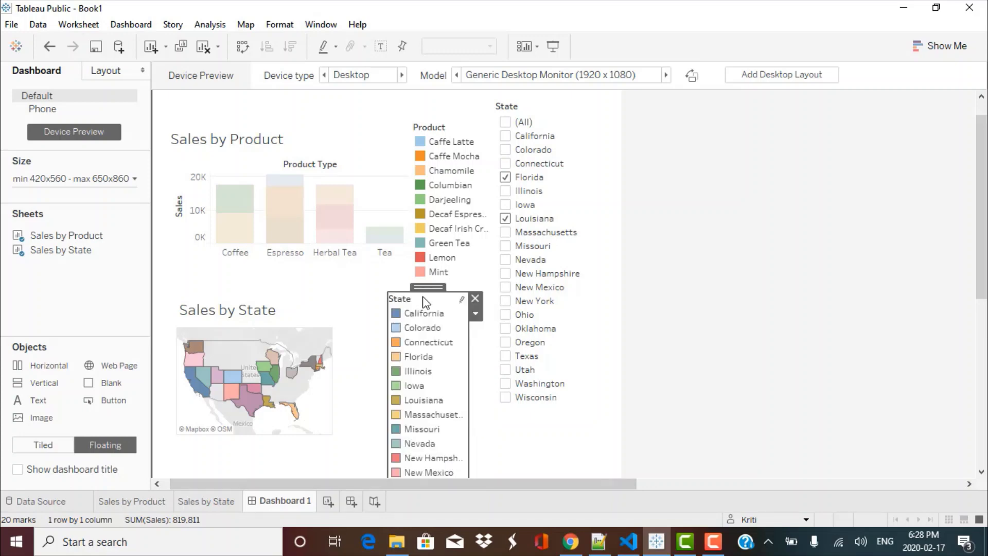
pyautogui.moveTo(427, 290); pyautogui.dragTo(446, 281)
# Enlarge the Sales by State map to fill the space between the product chart and the State legend
pyautogui.click(281, 394)
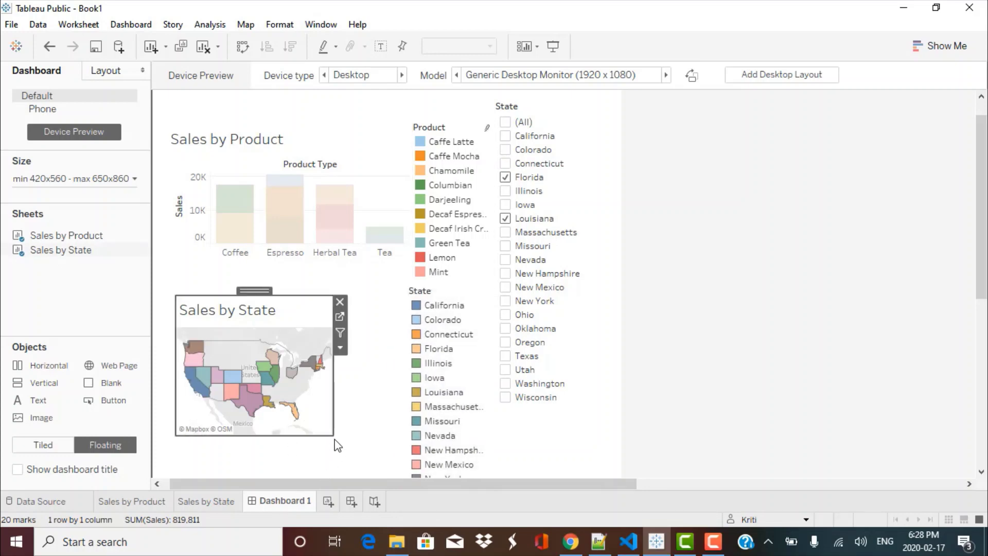
pyautogui.moveTo(332, 435); pyautogui.dragTo(396, 459)
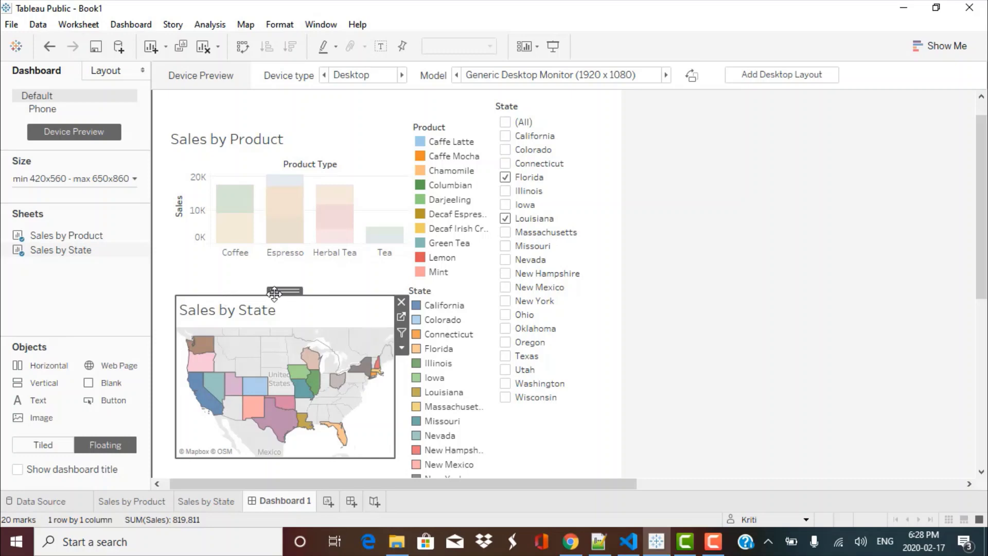
pyautogui.moveTo(276, 294); pyautogui.dragTo(259, 292)
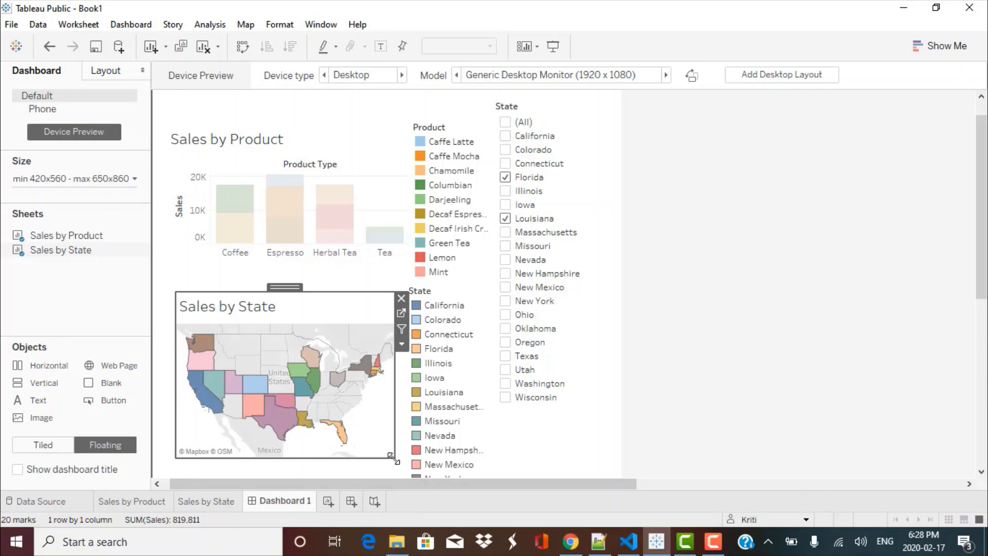
# Add a floating text object above the Sales by Product chart reading "Sales Dashboard"
pyautogui.click(409, 456)
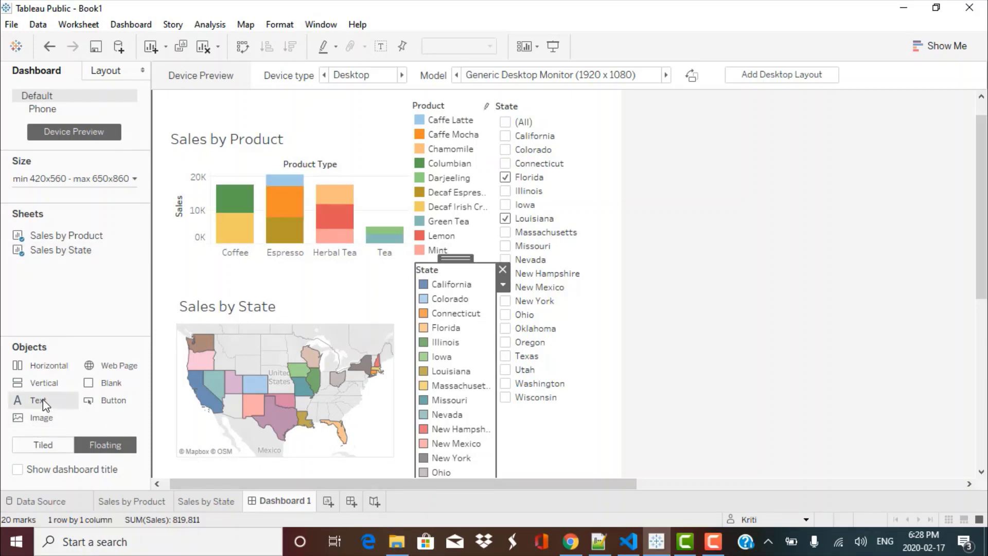
pyautogui.moveTo(45, 403); pyautogui.dragTo(168, 100)
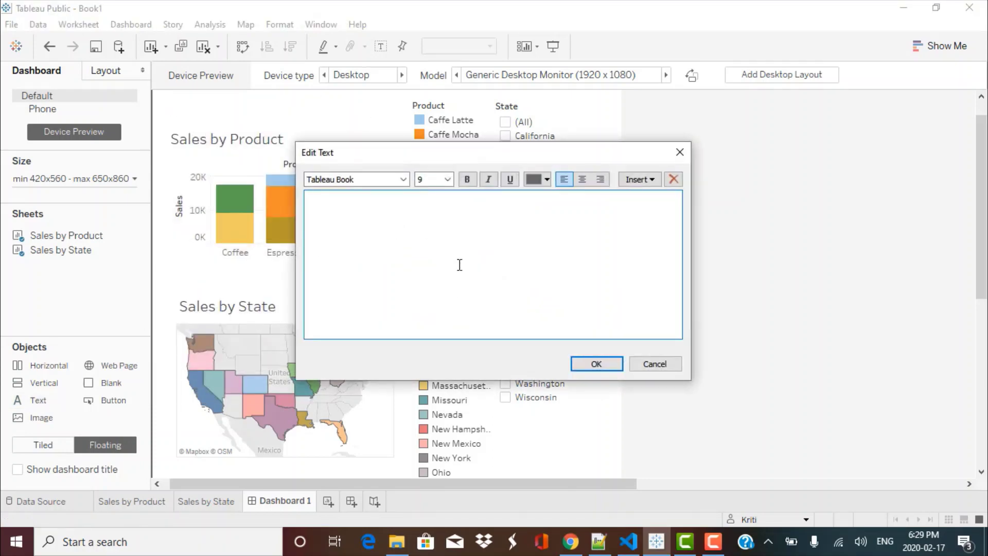
pyautogui.write('Sales Dashboard')
# Format the Sales Dashboard text as bold, blue, size 14, and shift the title right to center it above the Sales by Product chart
pyautogui.click(467, 180)
pyautogui.click(447, 179)
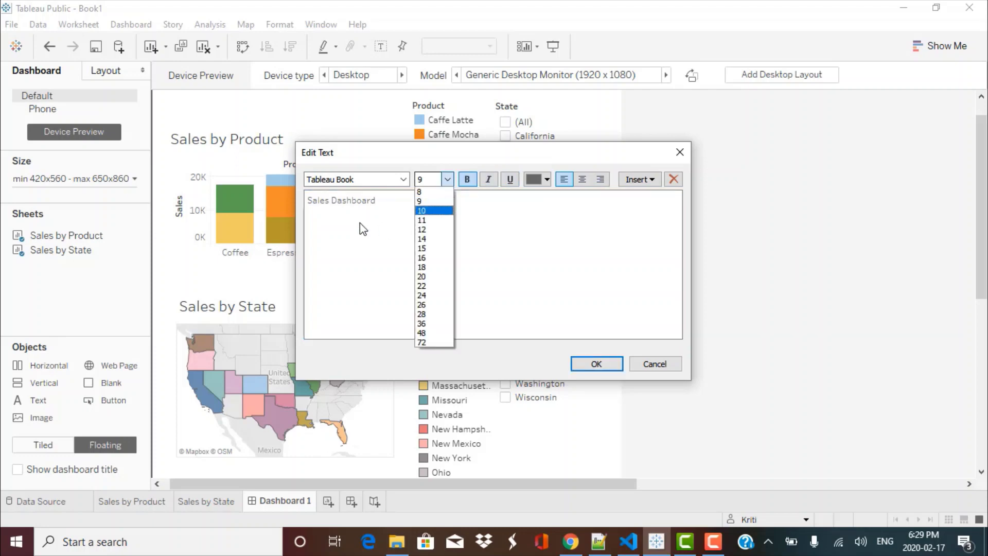
pyautogui.click(387, 209)
pyautogui.hotkey('ctrl', 'a')
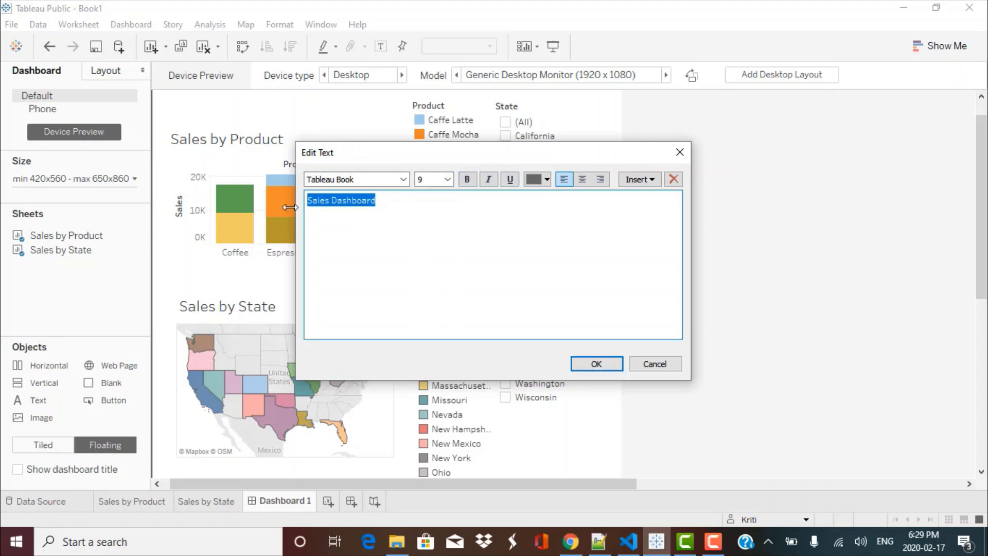
pyautogui.click(447, 179)
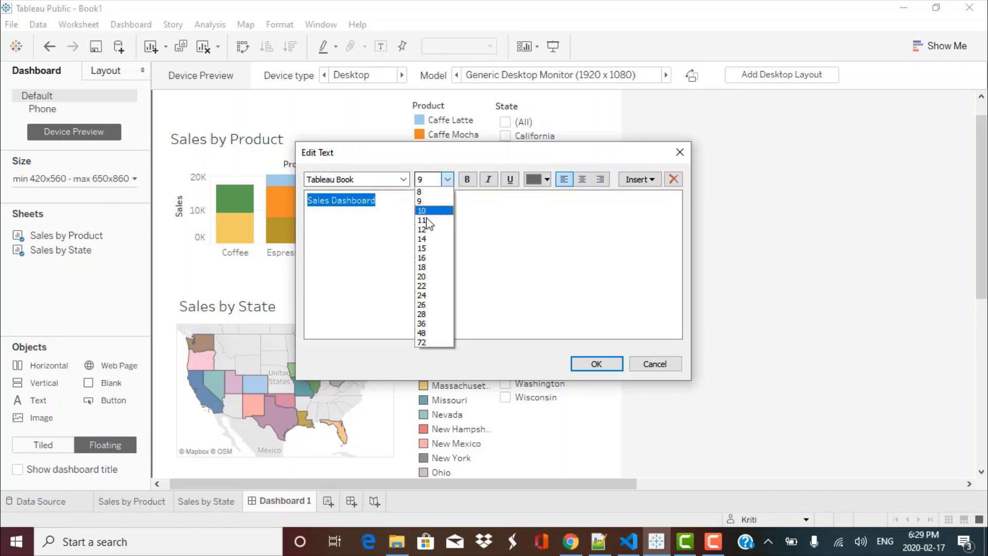
pyautogui.click(424, 238)
pyautogui.click(471, 185)
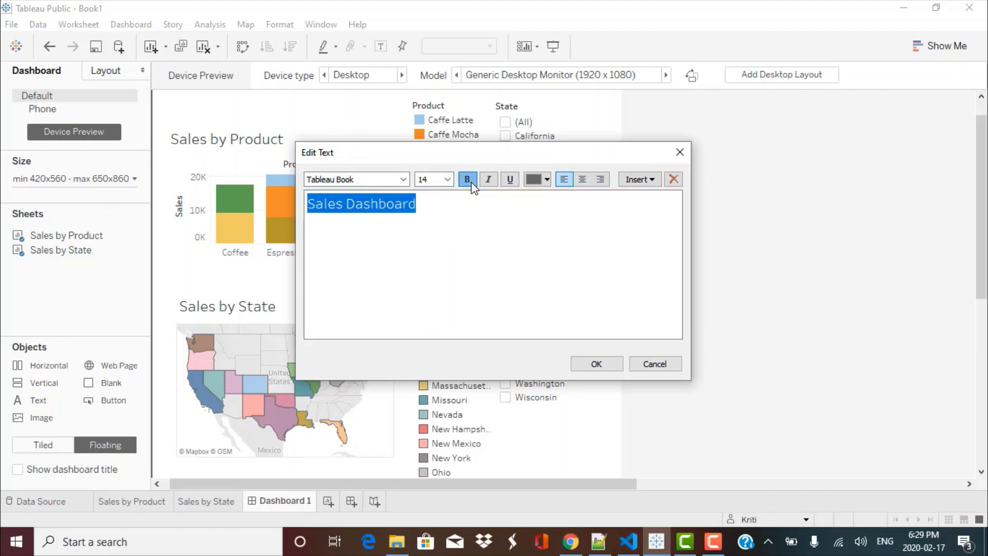
pyautogui.click(547, 179)
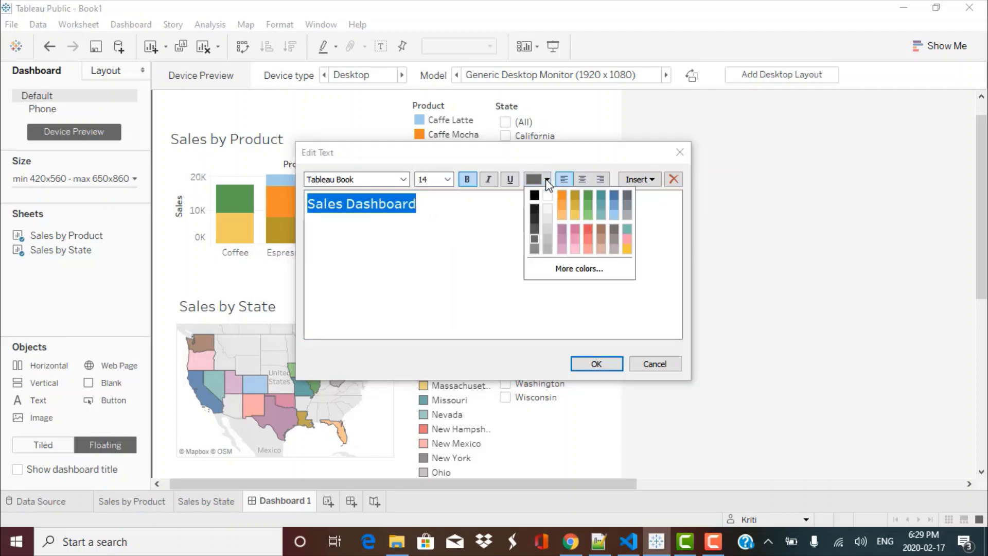
pyautogui.click(614, 194)
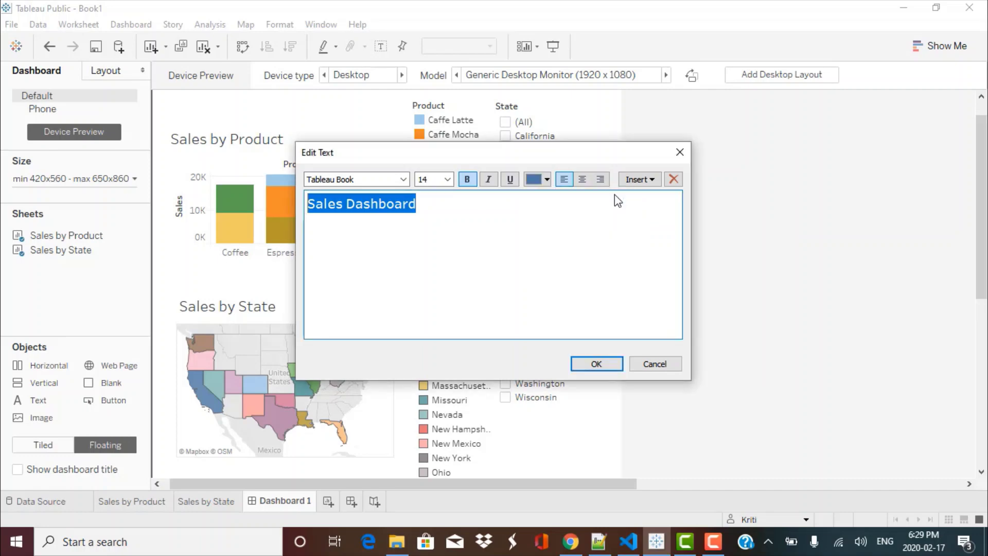
pyautogui.click(592, 367)
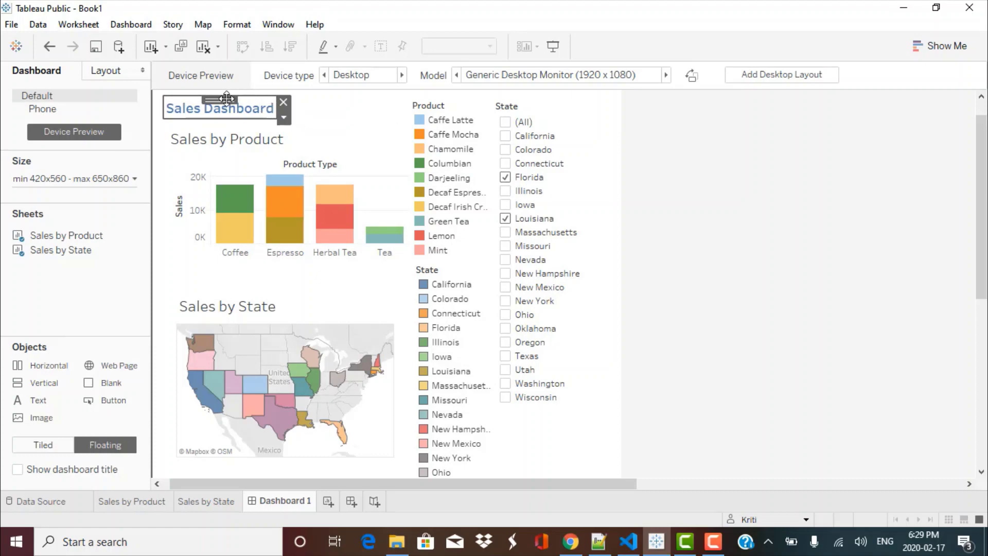
pyautogui.moveTo(227, 98); pyautogui.dragTo(279, 96)
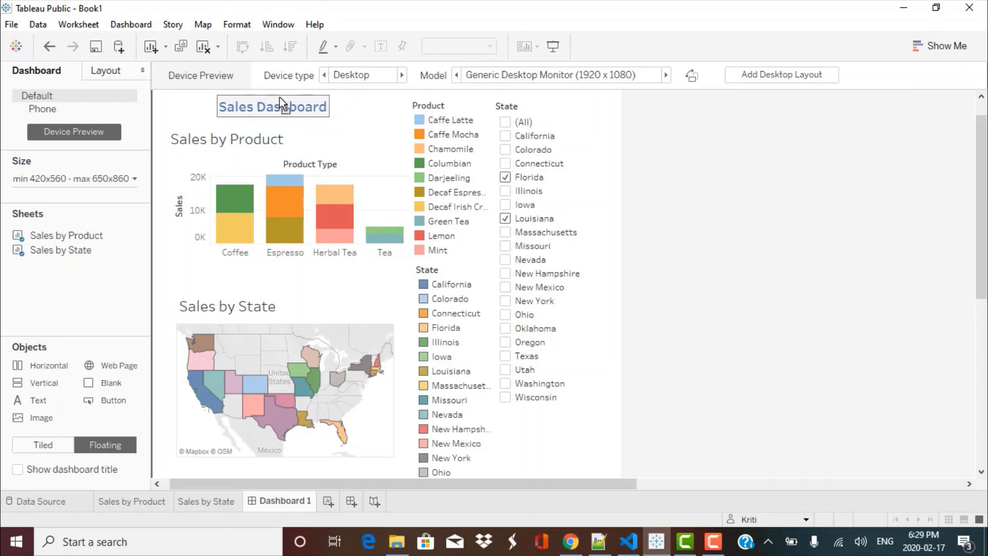
pyautogui.click(801, 229)
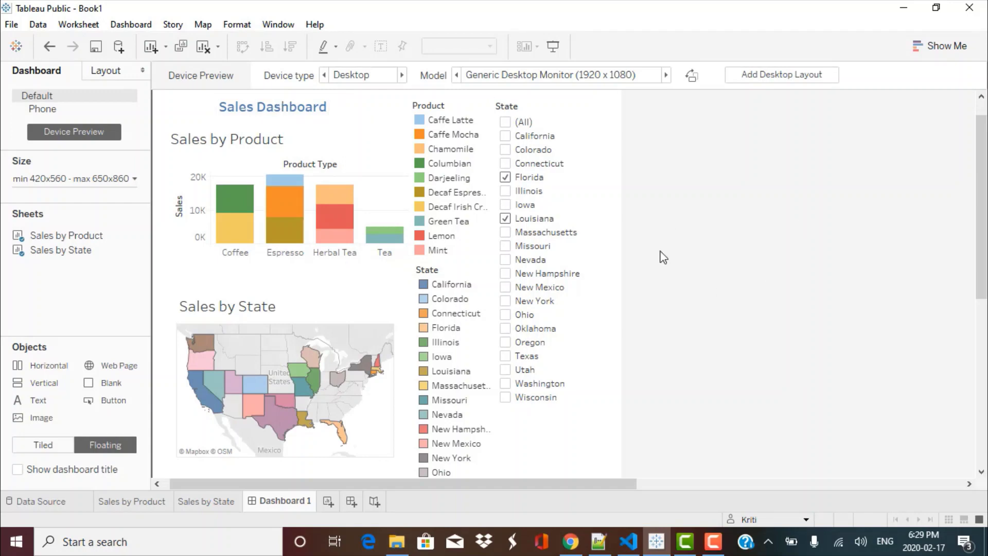
# Select all states in the dashboard's State filter and compare the Sales by Product chart with the Sales by State map
pyautogui.click(505, 123)
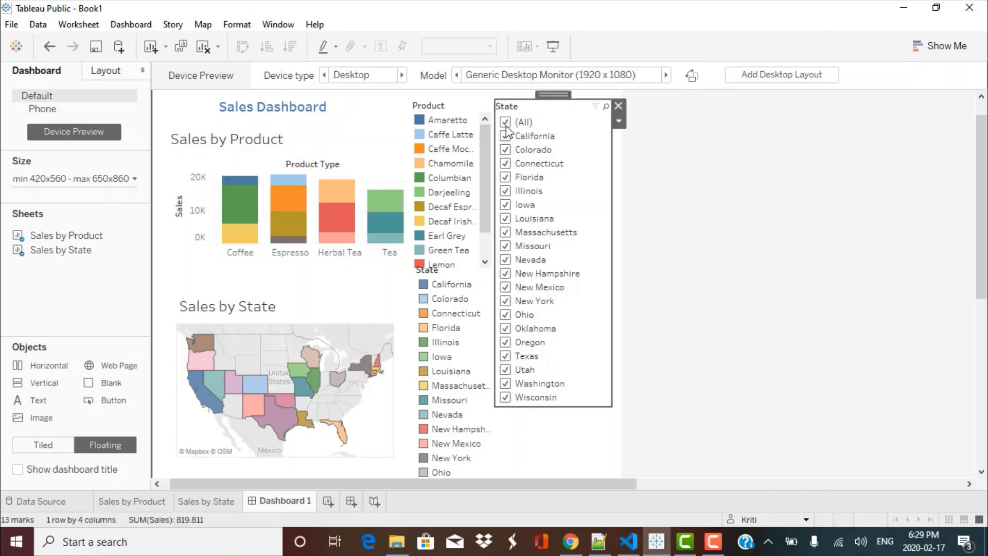
pyautogui.moveTo(278, 213)
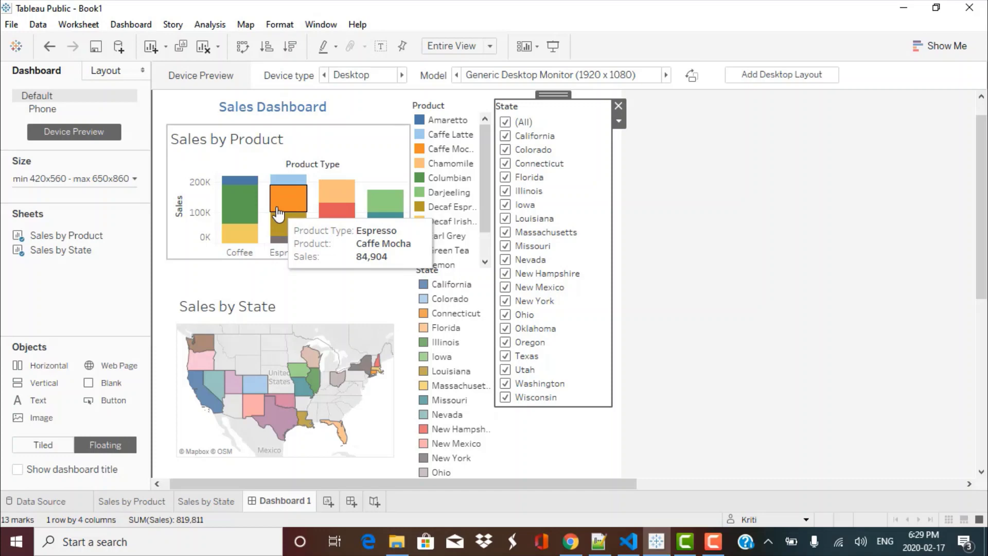
pyautogui.moveTo(306, 237)
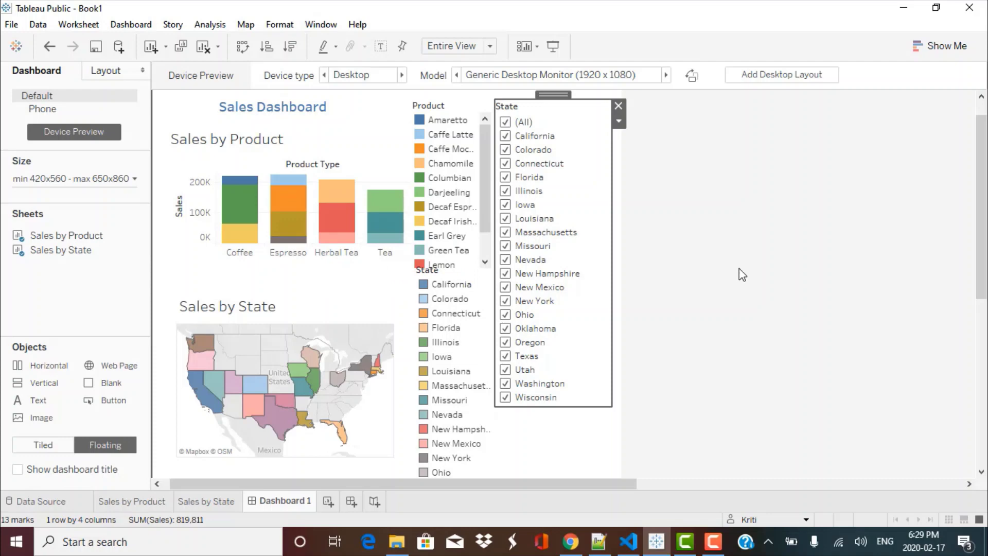
pyautogui.moveTo(305, 391)
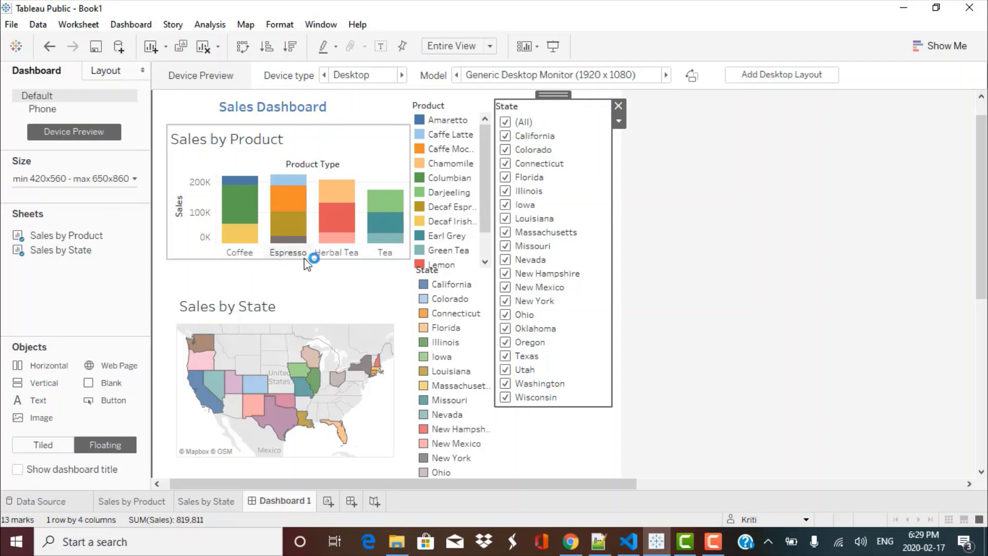
pyautogui.moveTo(309, 204)
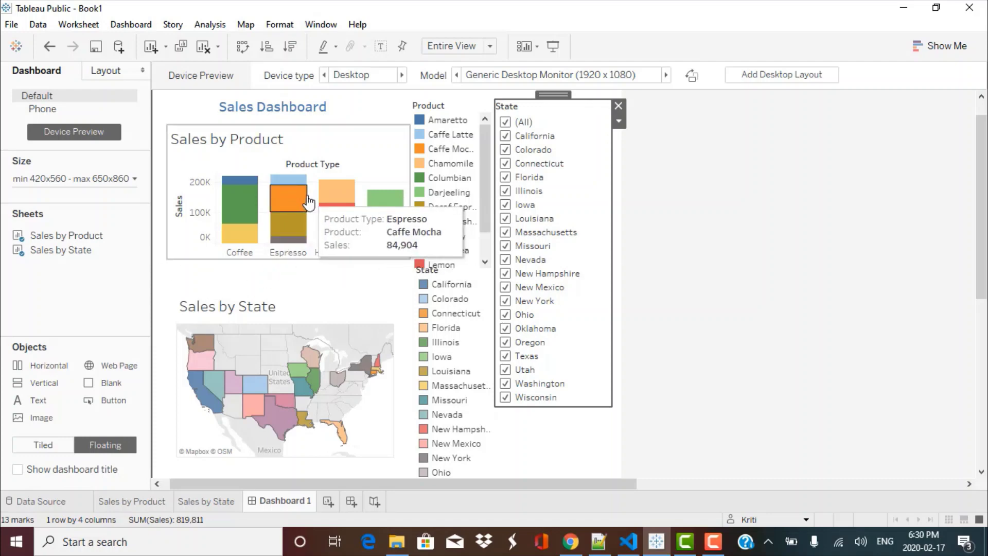
pyautogui.moveTo(263, 413)
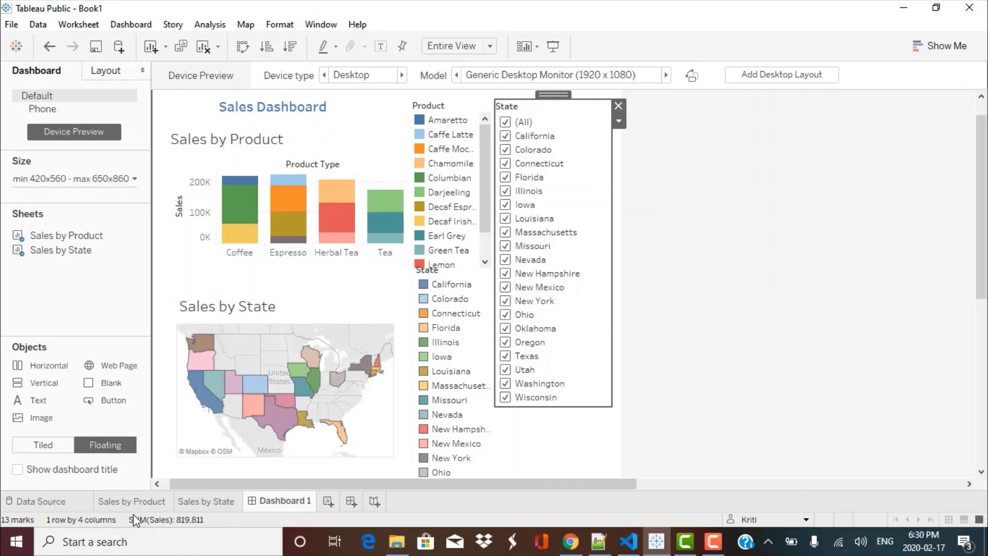
# Apply the State filter on the Sales by Product worksheet to all worksheets using this data source
pyautogui.click(147, 502)
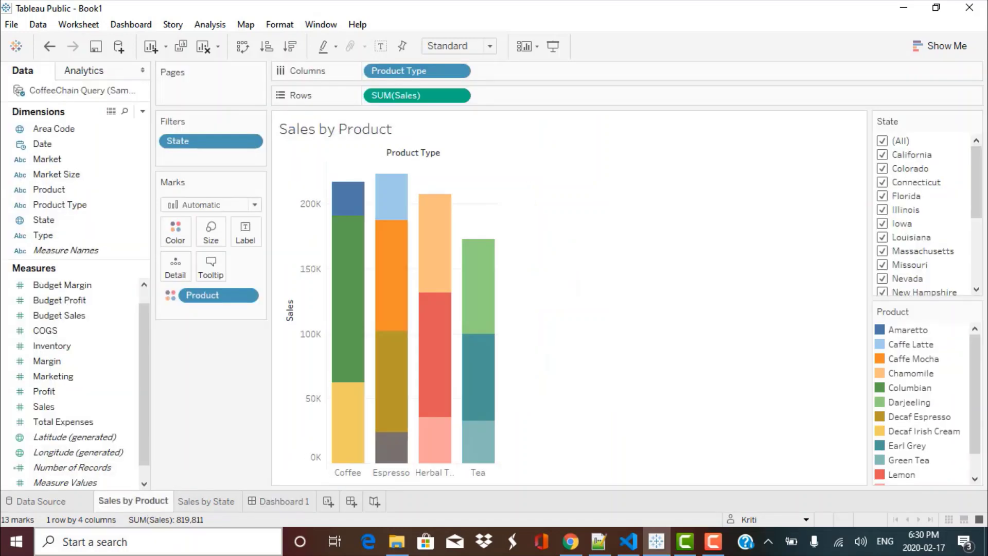
pyautogui.click(252, 146)
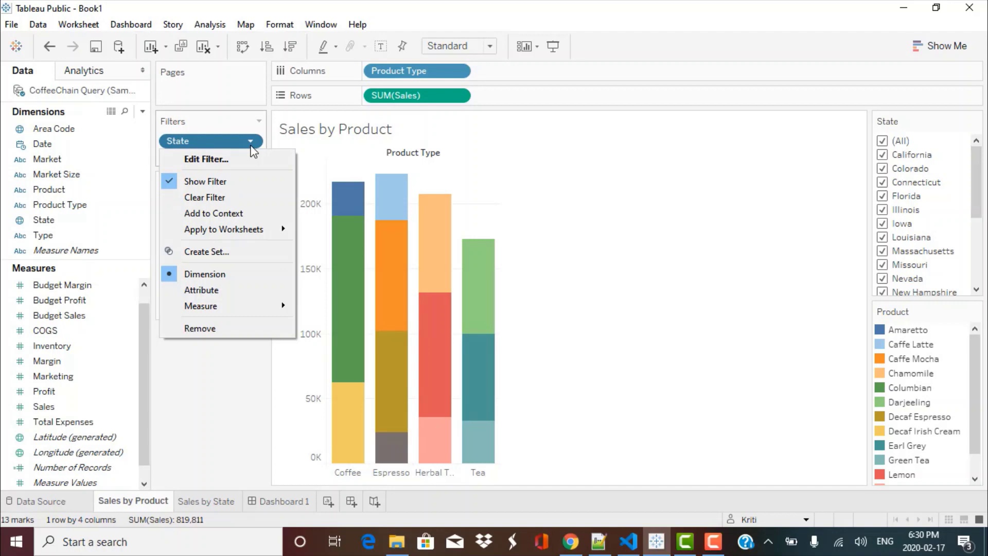
pyautogui.moveTo(222, 240)
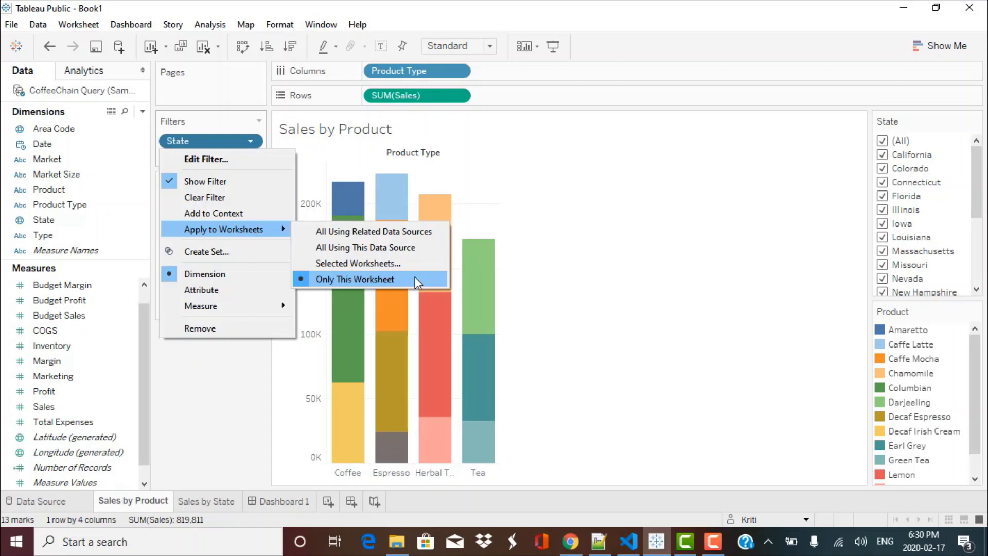
pyautogui.click(383, 248)
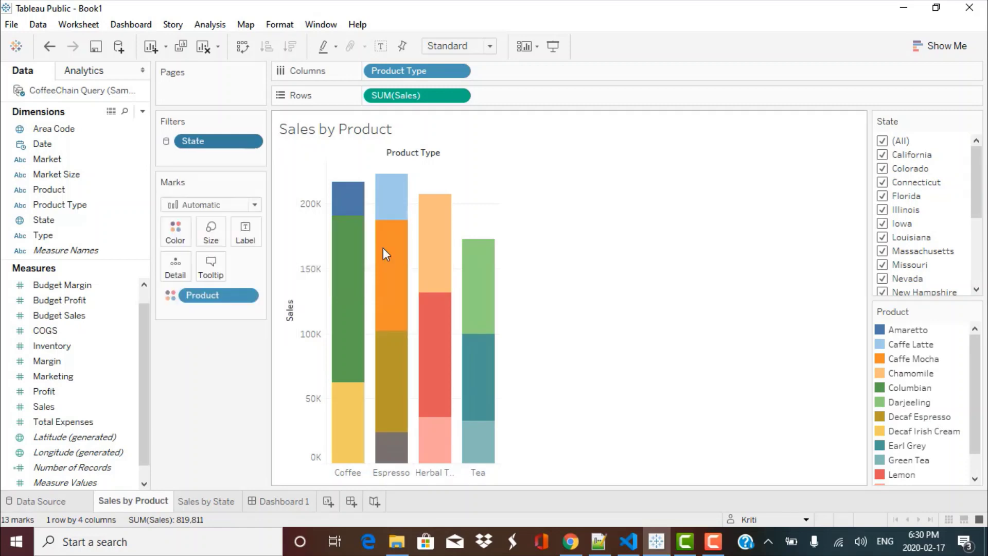
# Restrict the State filter on Dashboard 1 to Florida only and inspect the product chart and state map
pyautogui.click(297, 504)
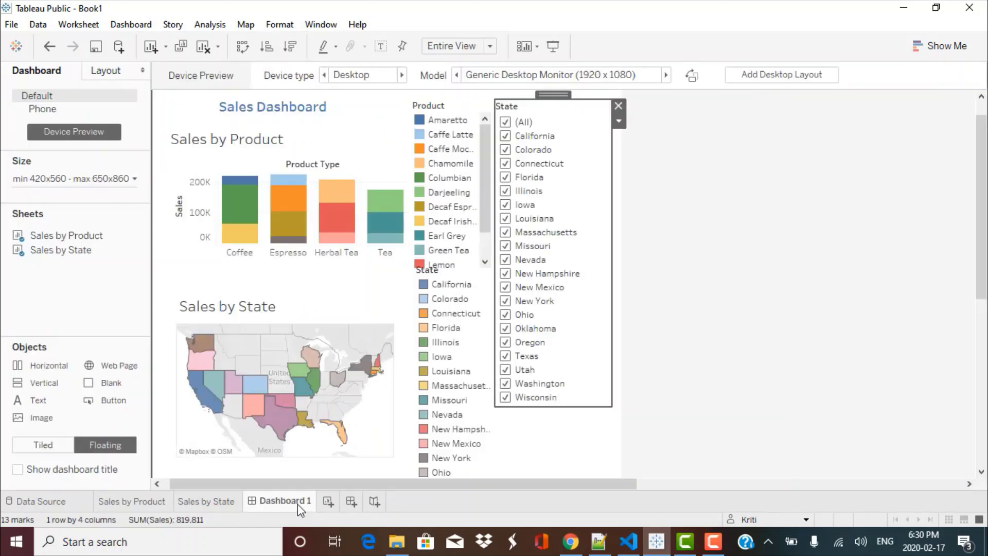
pyautogui.click(506, 122)
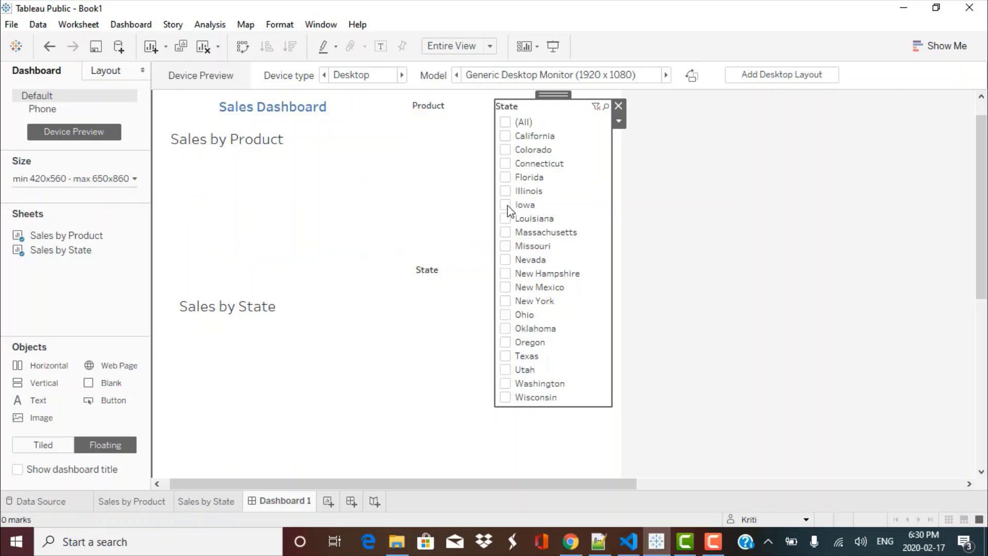
pyautogui.click(505, 178)
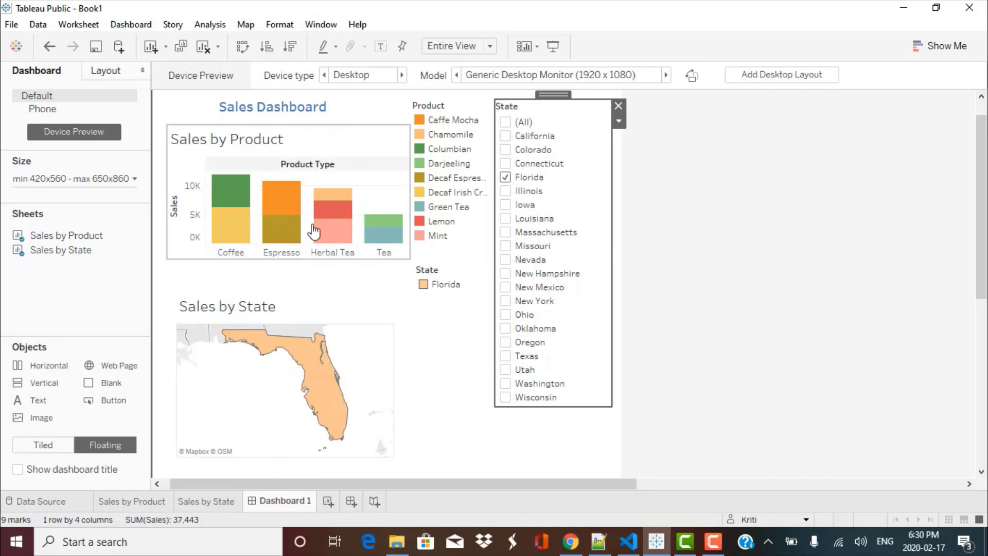
pyautogui.moveTo(334, 207)
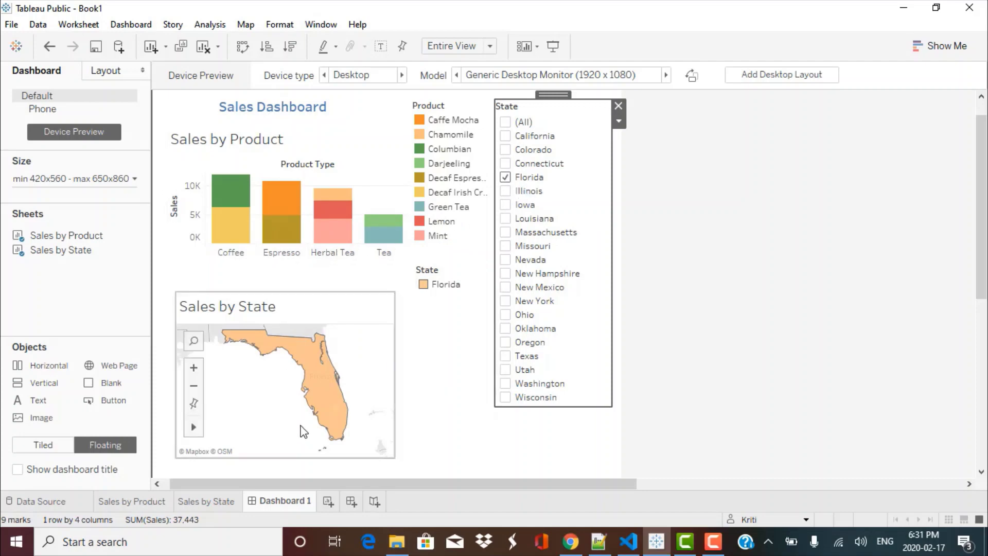
pyautogui.moveTo(328, 389)
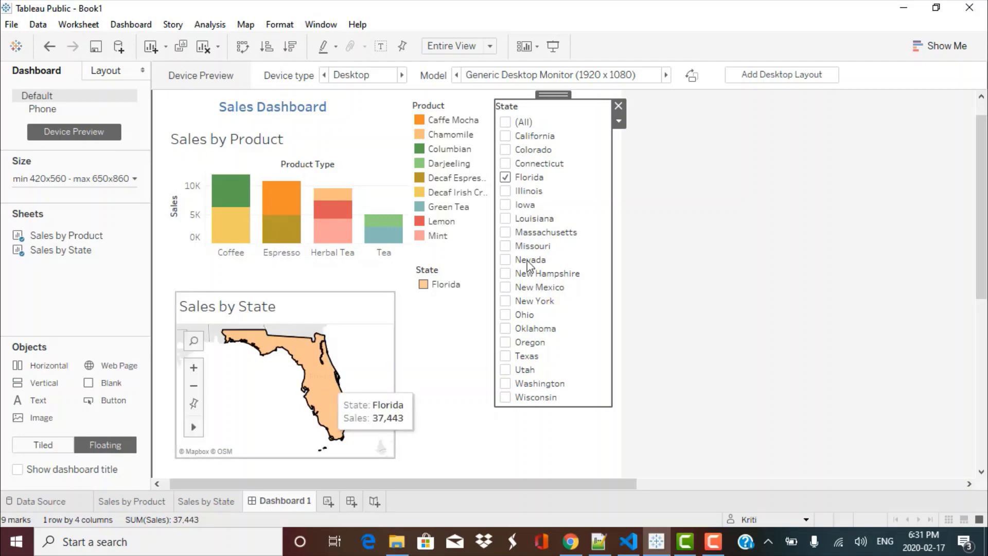
# Add New Mexico, Missouri, Iowa, Massachusetts, Louisiana, Illinois and Ohio to the dashboard's State filter selection
pyautogui.click(505, 287)
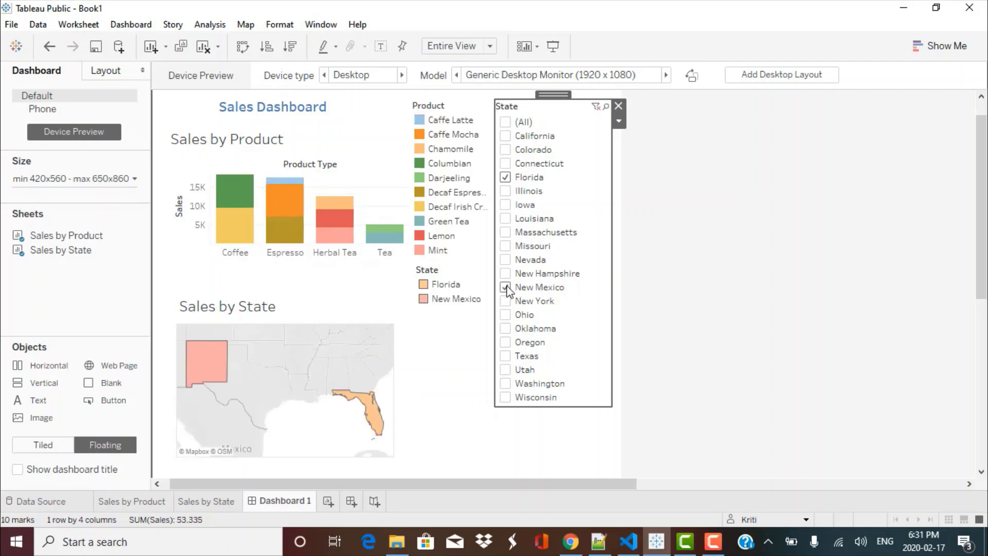
pyautogui.click(506, 246)
pyautogui.click(506, 206)
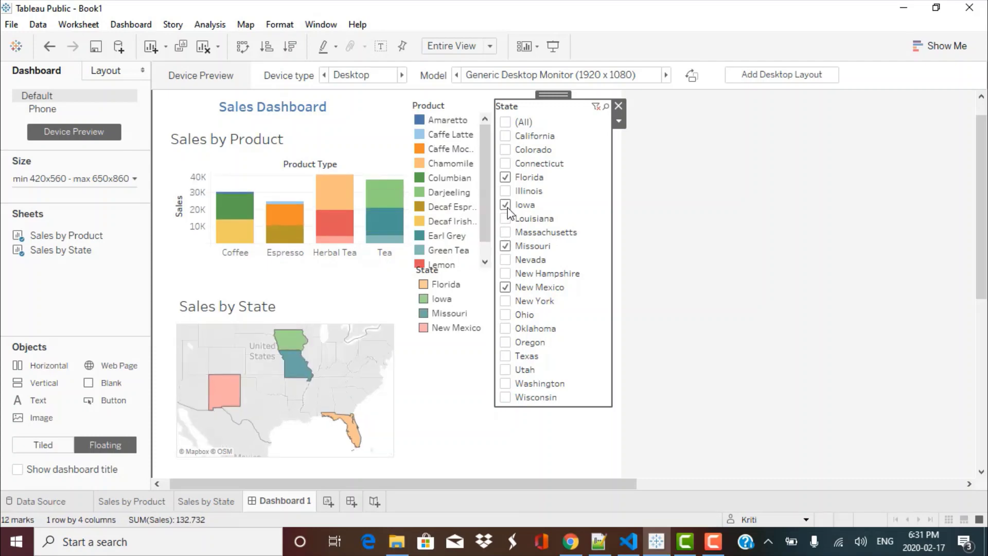
pyautogui.click(506, 233)
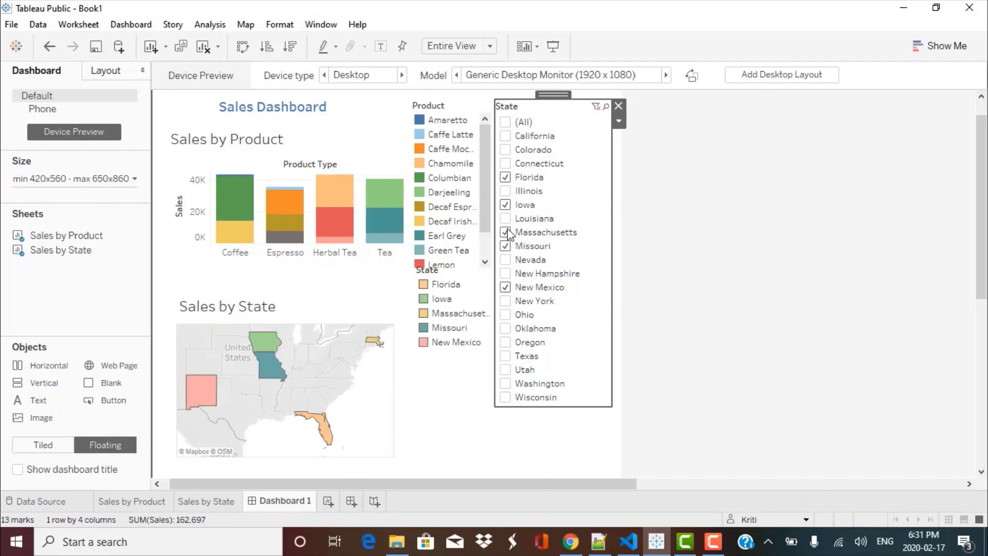
pyautogui.click(506, 218)
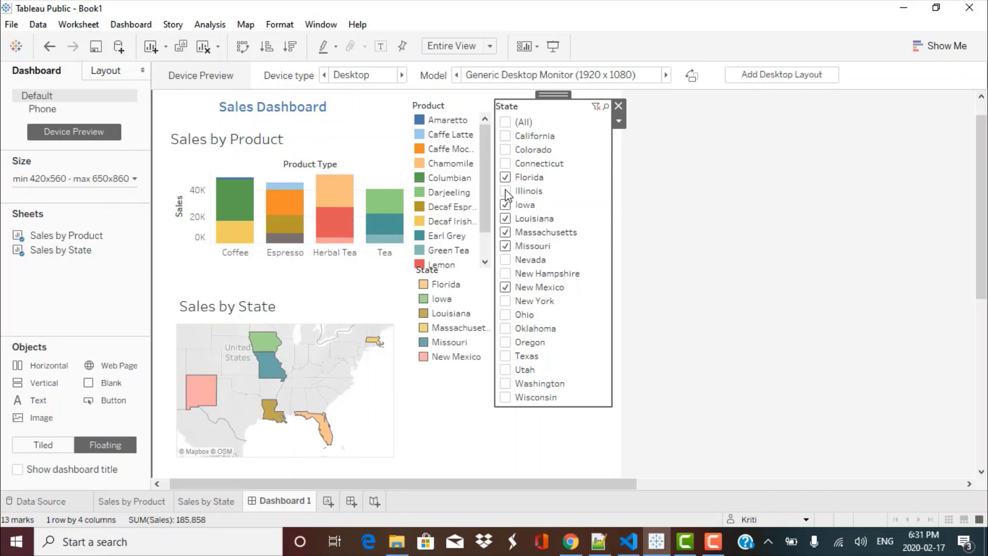
pyautogui.click(506, 192)
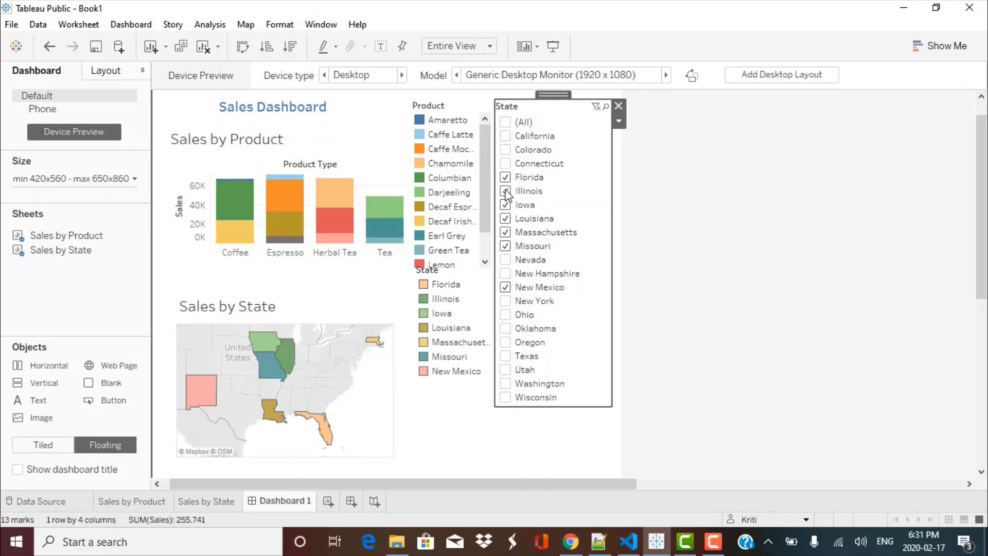
pyautogui.click(506, 316)
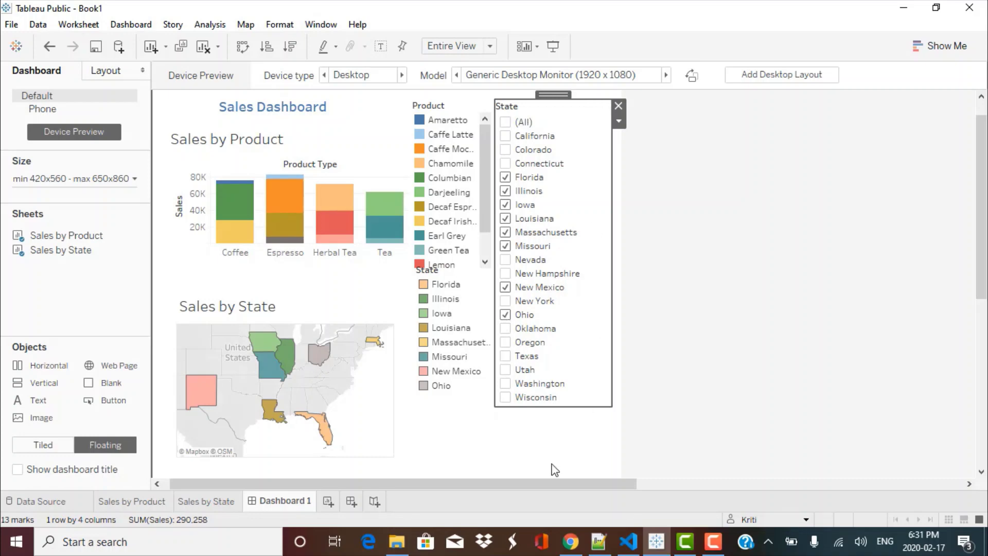